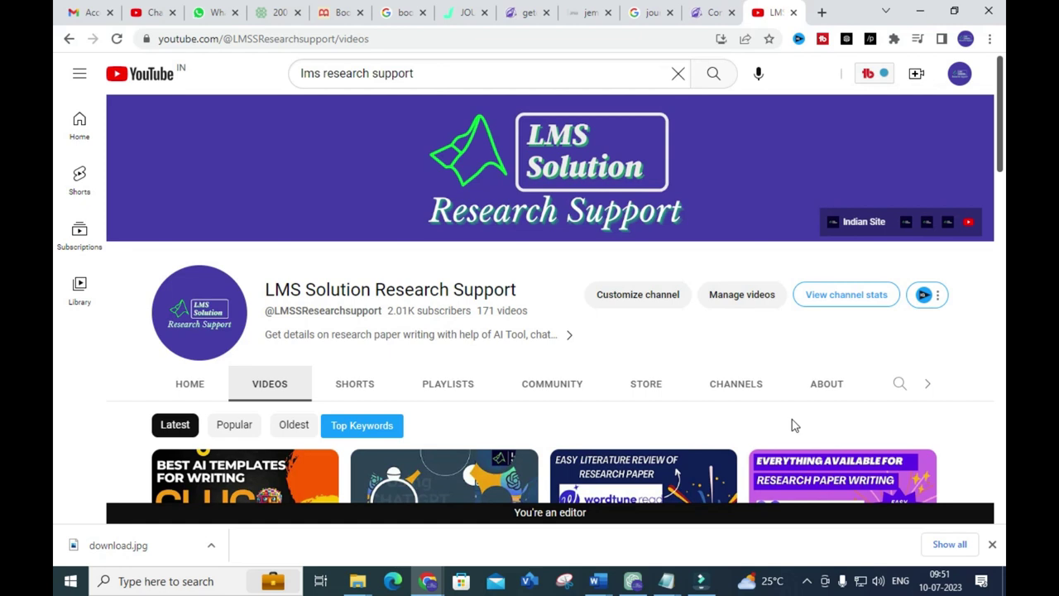
# - Open the Jounce AI website from the existing Google results for "jounce ai"
pyautogui.moveTo(796, 453)
pyautogui.moveTo(728, 465)
pyautogui.click(650, 8)
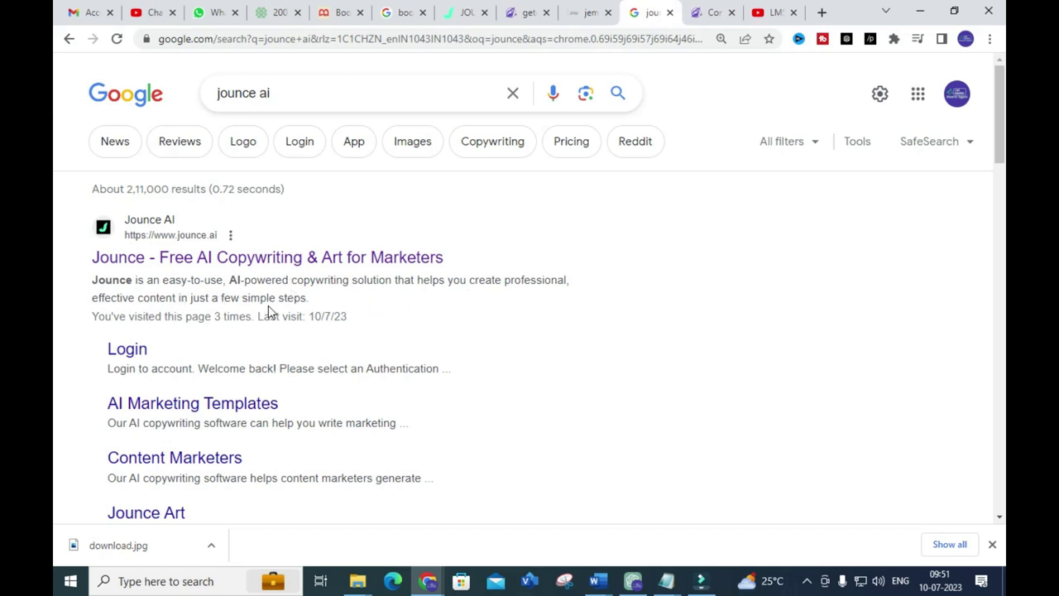
pyautogui.click(292, 263)
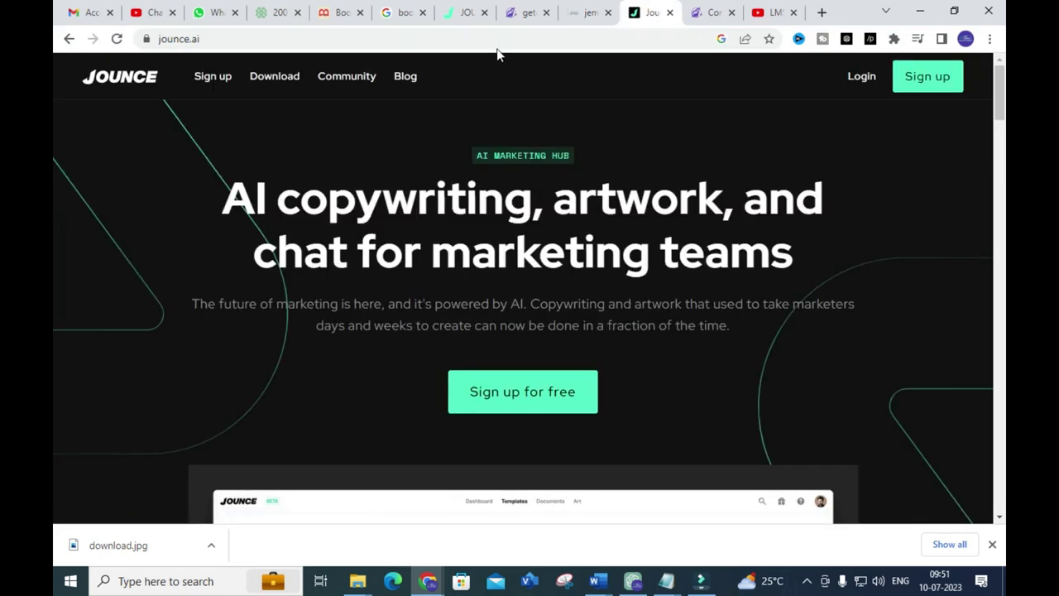
# - Switch to the signed-in Jounce dashboard and open the full template library for a quick overview
pyautogui.click(470, 12)
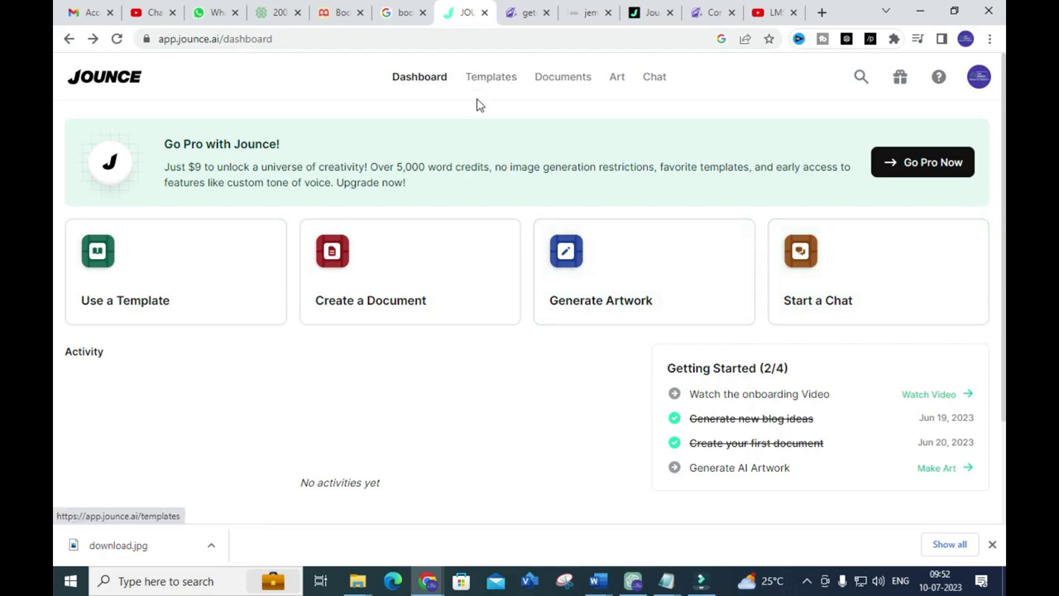
pyautogui.click(175, 271)
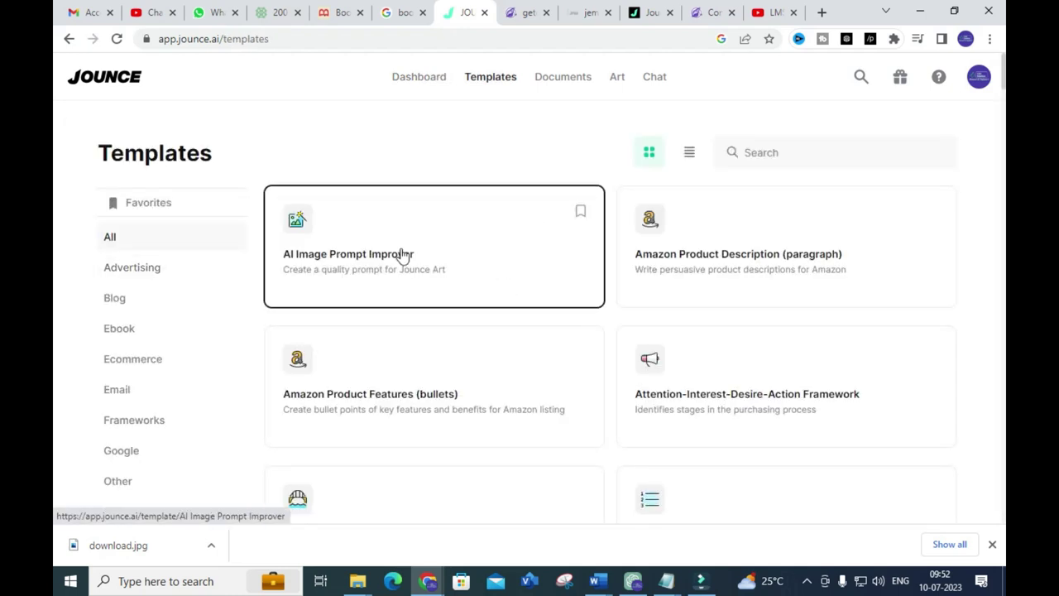
pyautogui.scroll(-1, 415, 260)
pyautogui.scroll(-20, 414, 260)
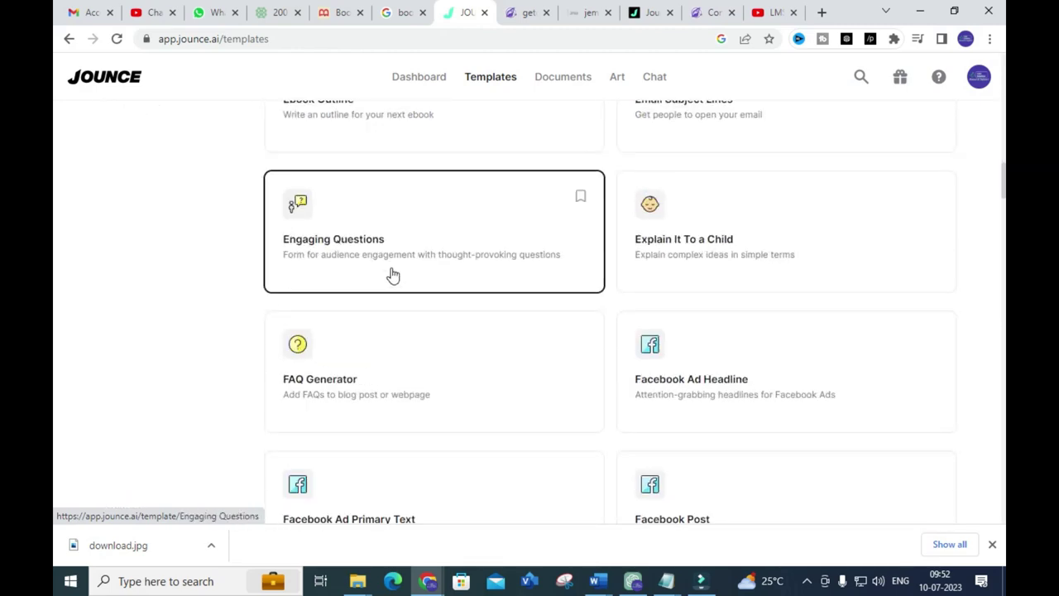
pyautogui.scroll(20, 390, 275)
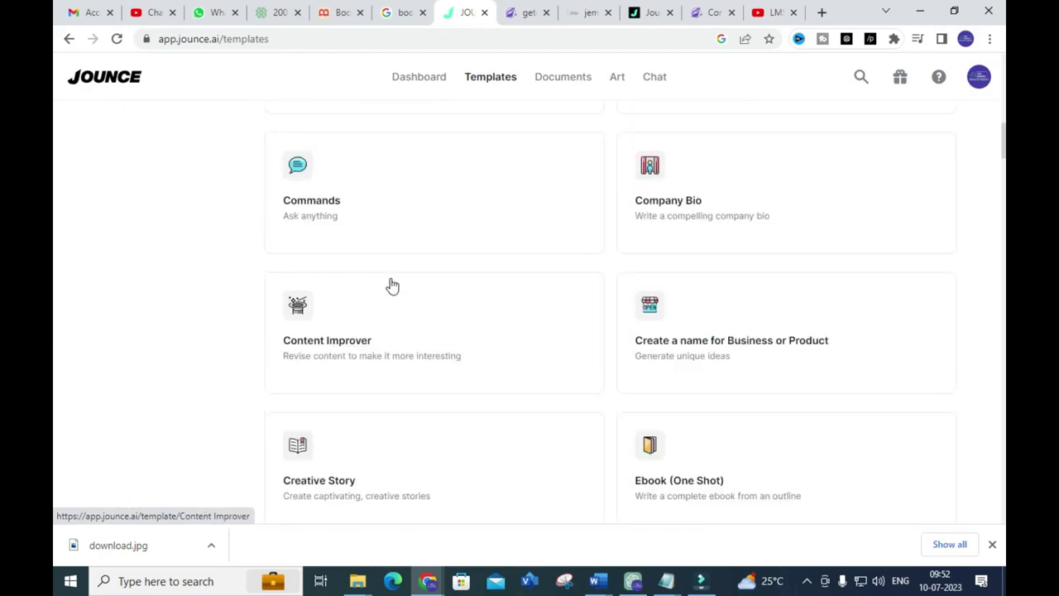
pyautogui.scroll(10, 396, 280)
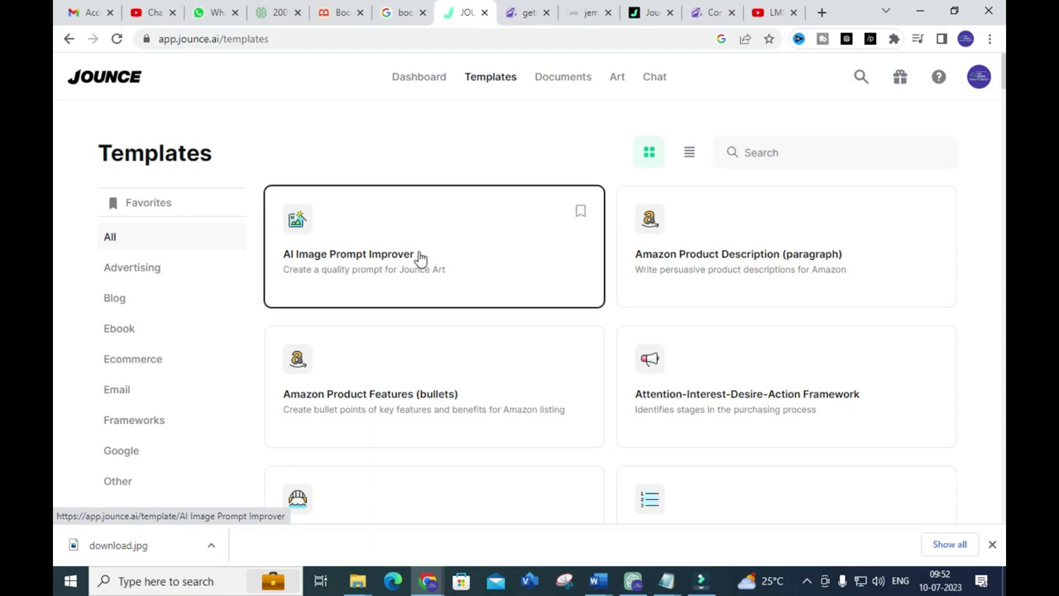
# - Examine the product description, blog post, Commands, Content Improver, and ebook writing templates in the library
pyautogui.scroll(-1, 515, 260)
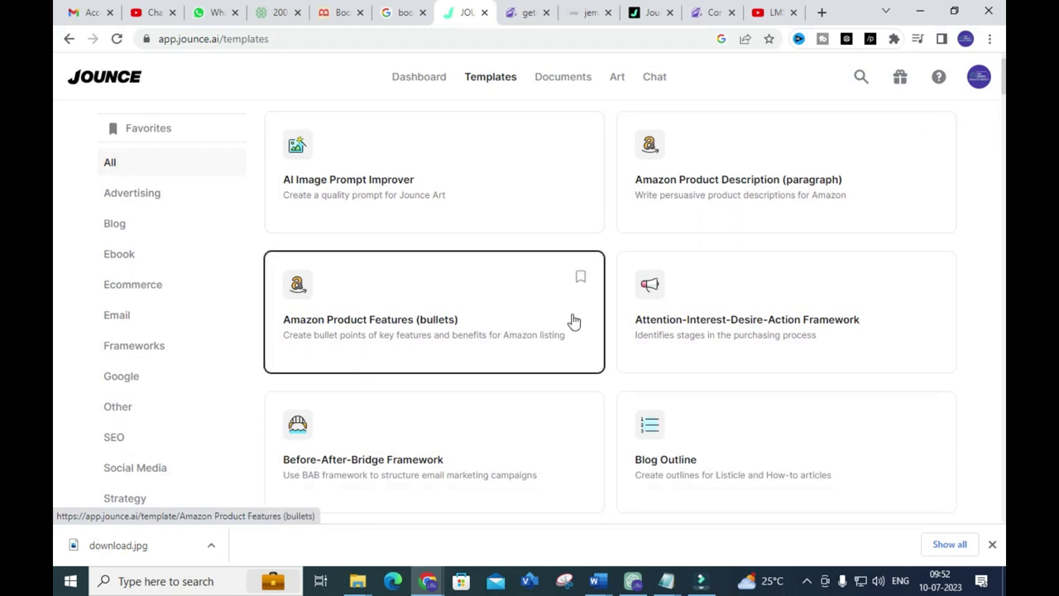
pyautogui.scroll(-3, 683, 358)
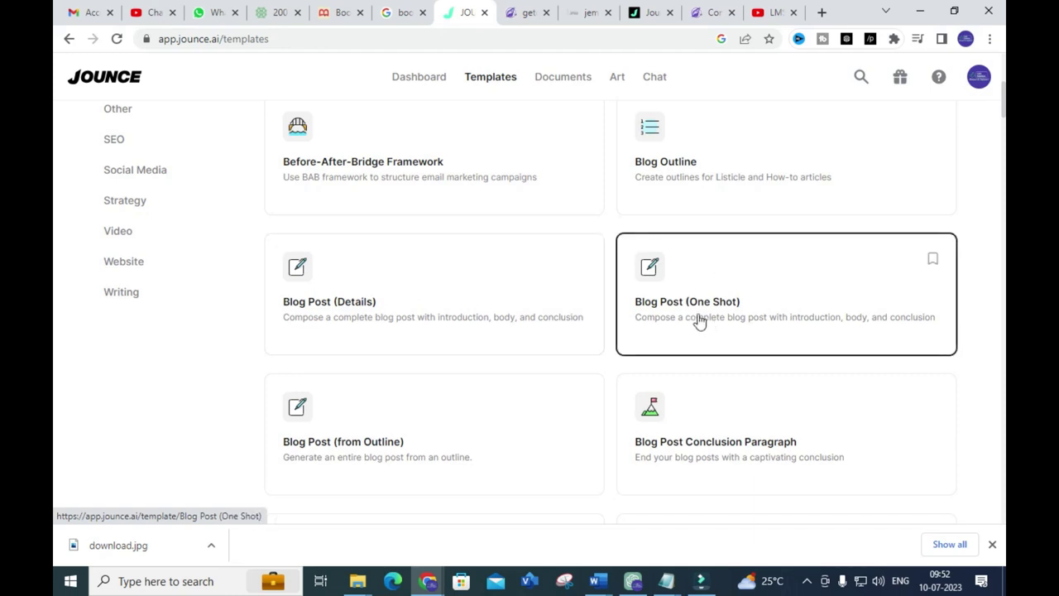
pyautogui.scroll(-2, 699, 322)
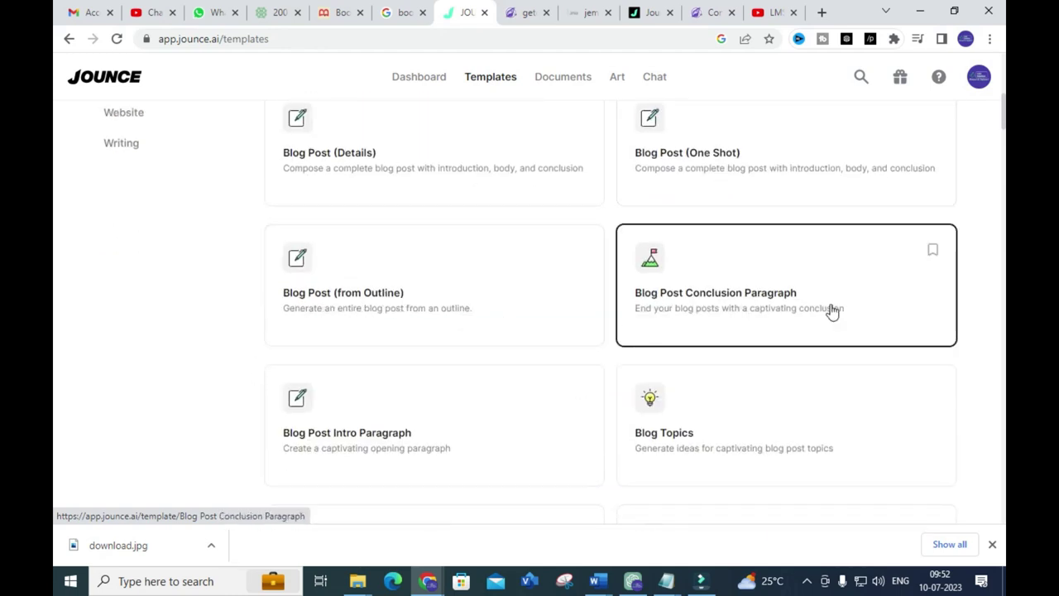
pyautogui.scroll(-2, 356, 318)
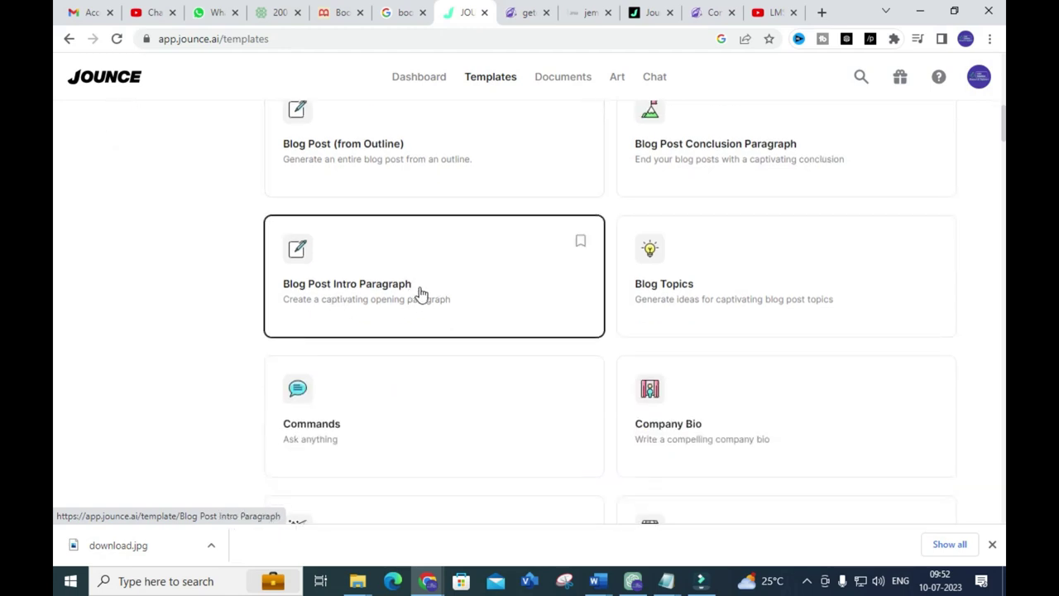
pyautogui.scroll(2, 419, 307)
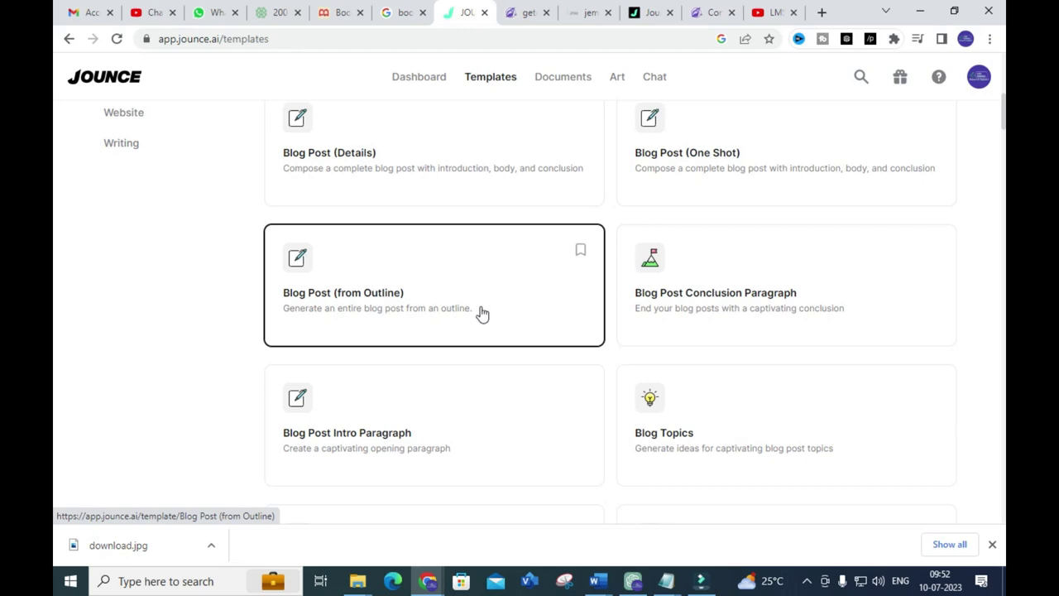
pyautogui.scroll(-7, 484, 306)
pyautogui.scroll(1, 446, 300)
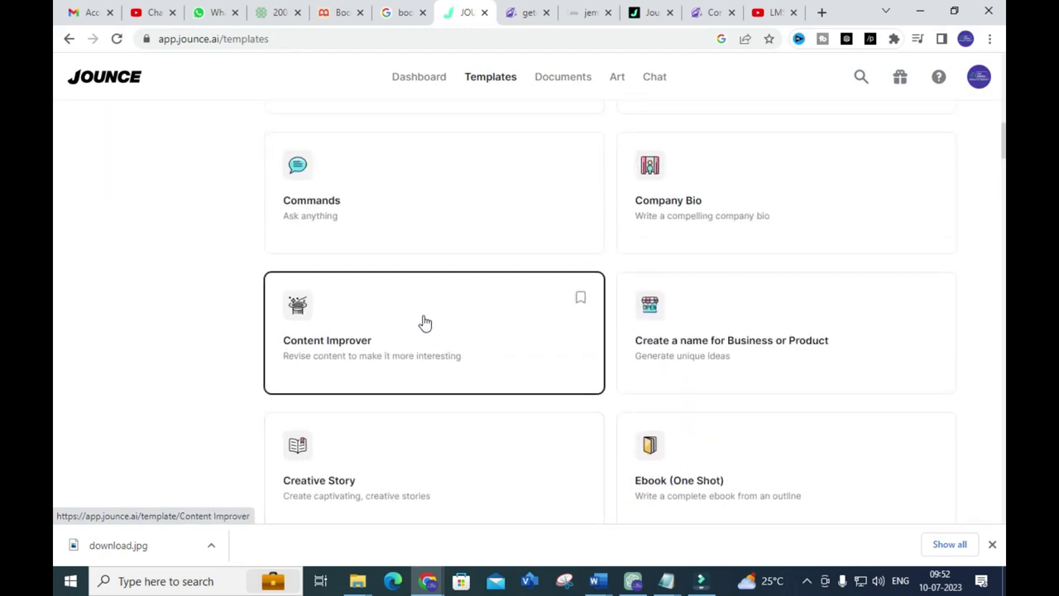
pyautogui.scroll(-1, 496, 287)
pyautogui.scroll(3, 389, 339)
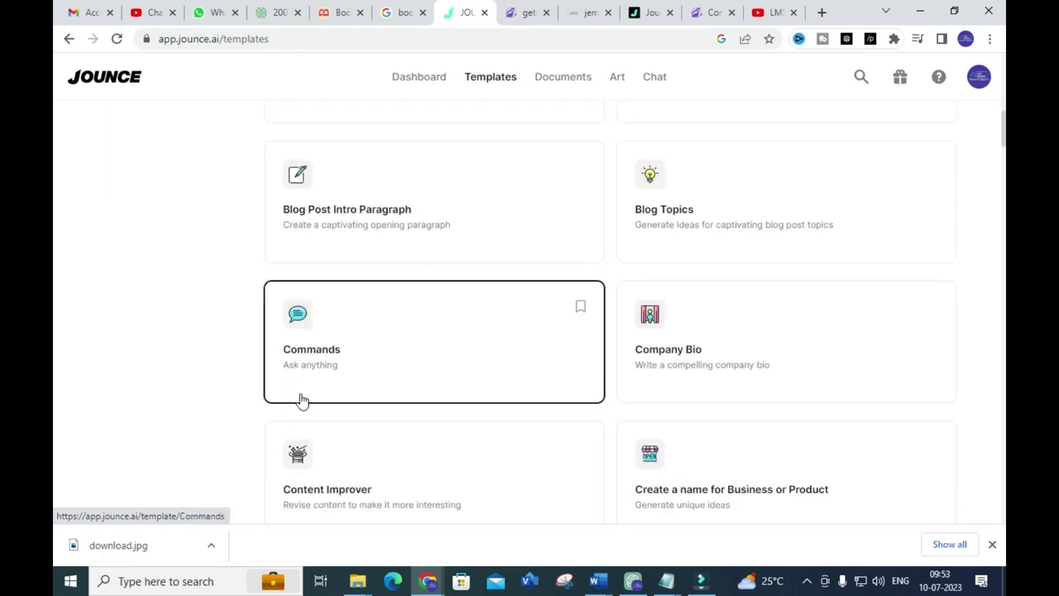
pyautogui.scroll(-1, 318, 323)
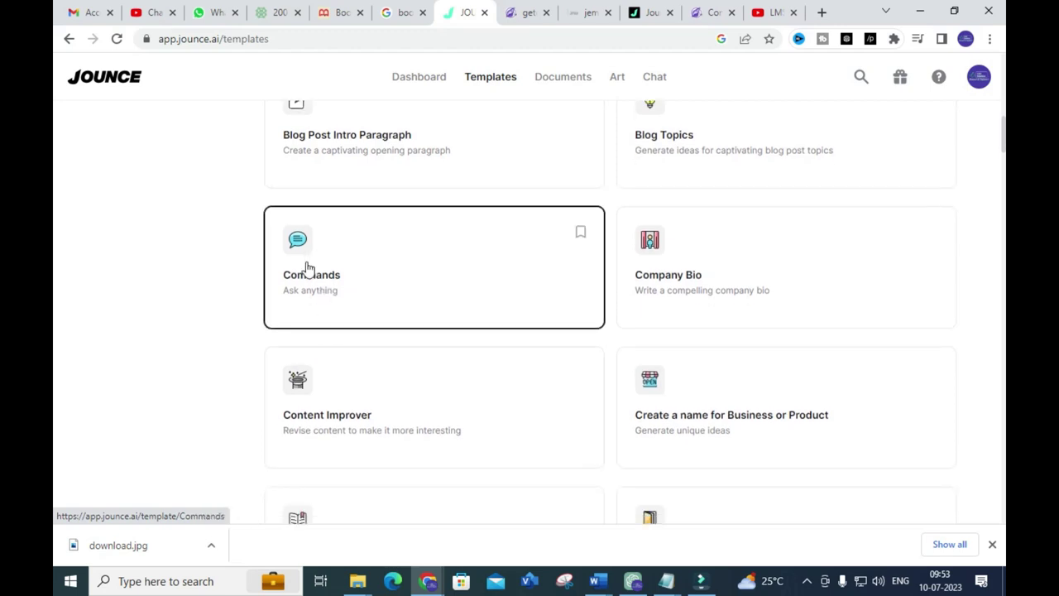
pyautogui.scroll(-1, 308, 269)
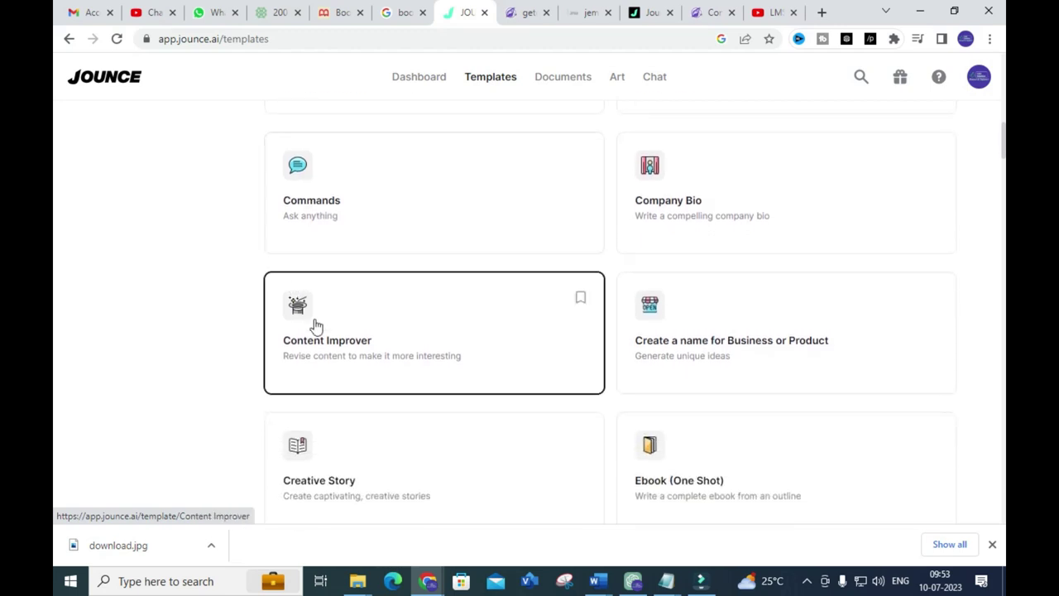
pyautogui.scroll(-1, 317, 320)
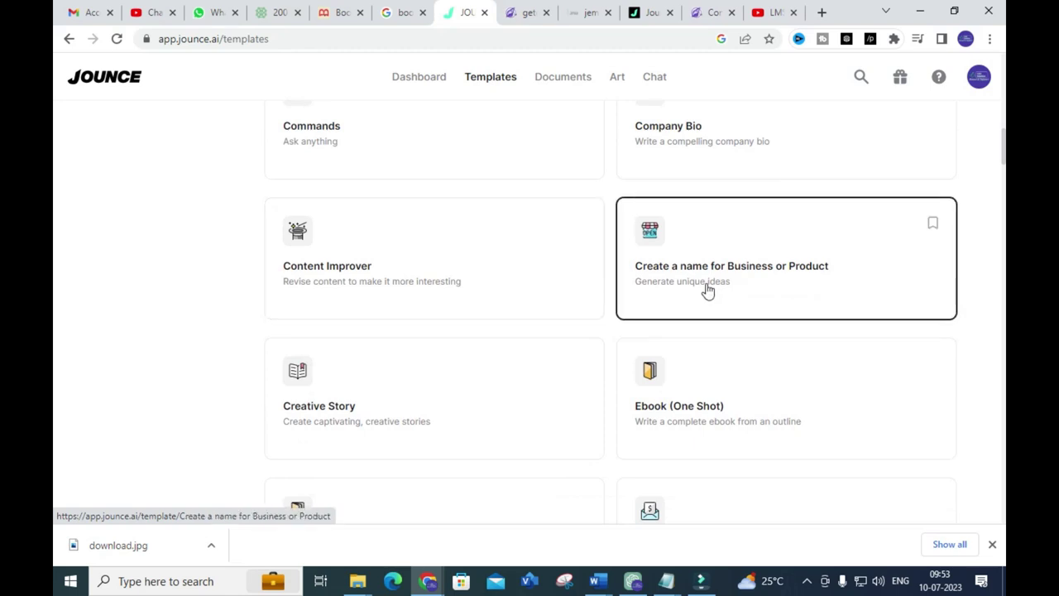
pyautogui.scroll(-2, 405, 326)
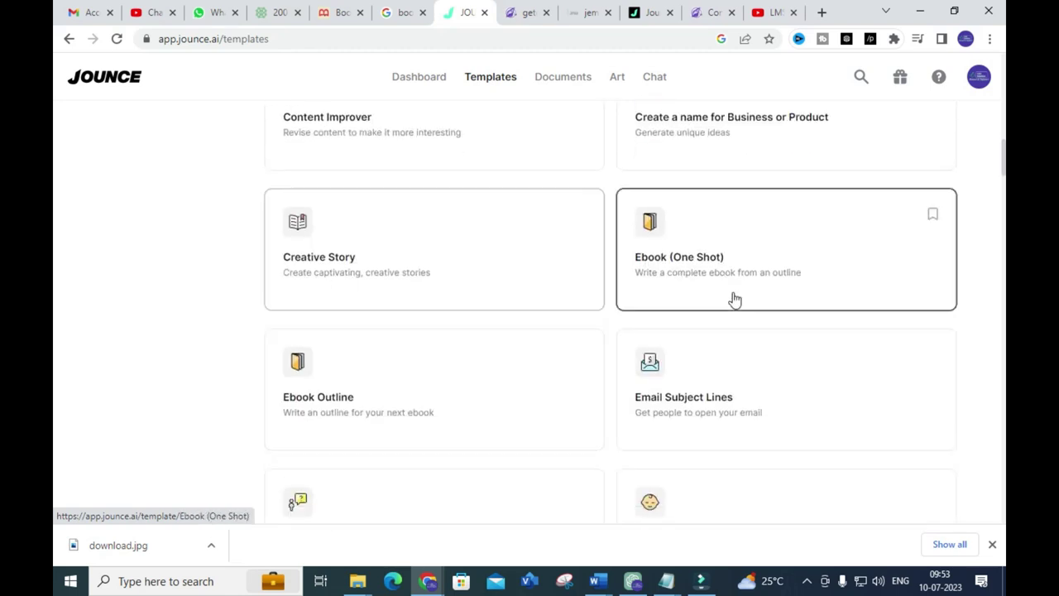
pyautogui.scroll(-1, 687, 265)
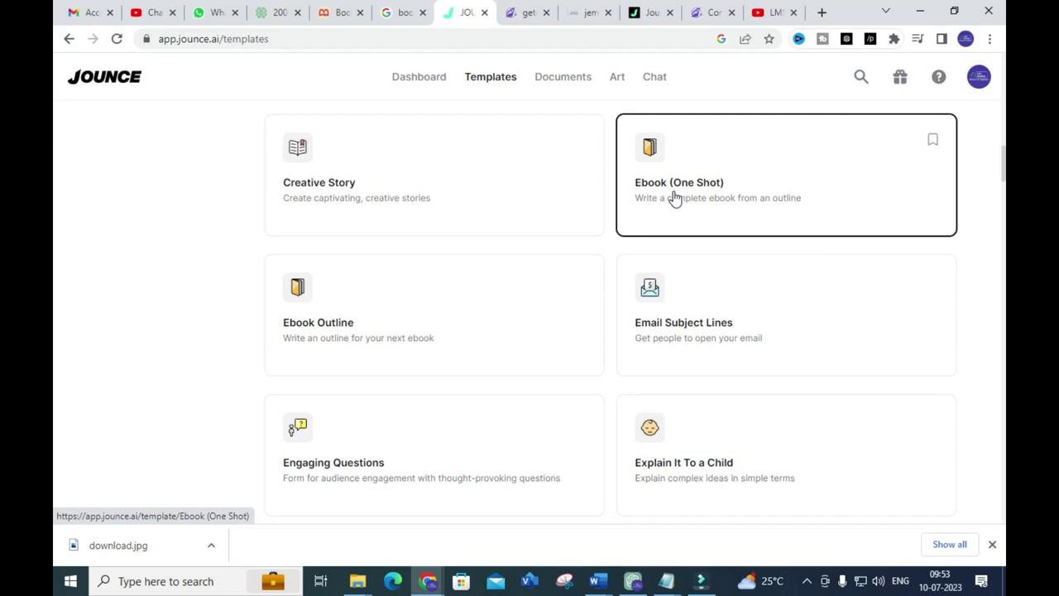
# - Review the Facebook, image generation, Google business, landing page, listicle, and Paraphrase templates
pyautogui.scroll(-3, 683, 182)
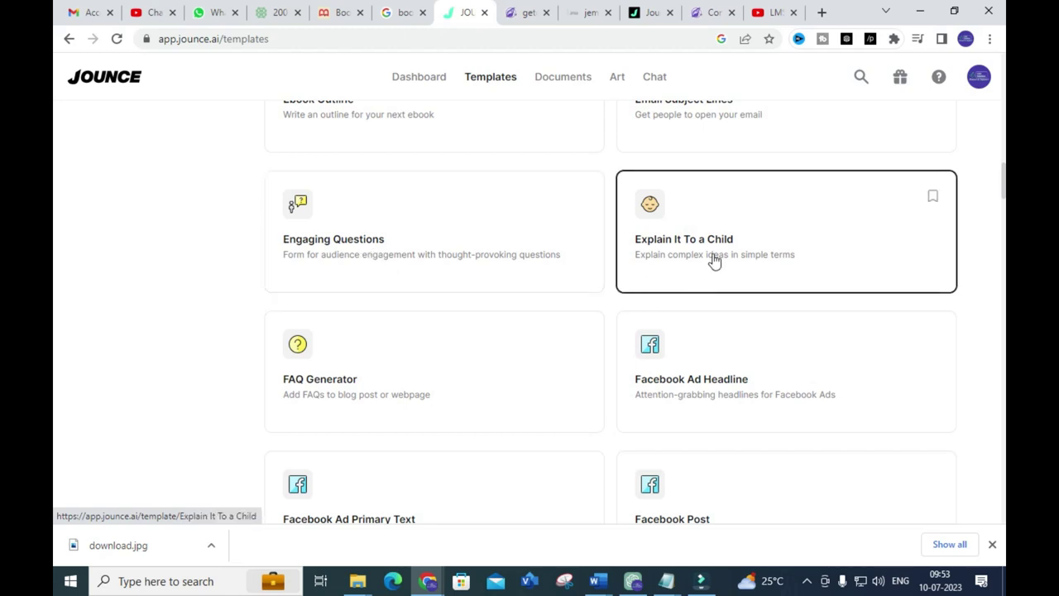
pyautogui.scroll(-2, 677, 333)
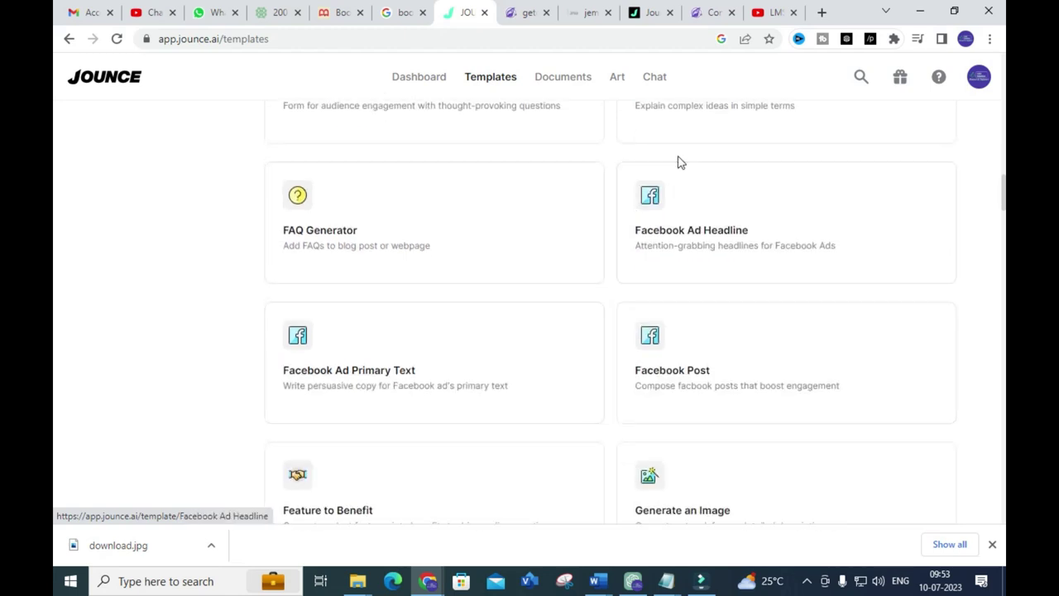
pyautogui.scroll(-2, 630, 189)
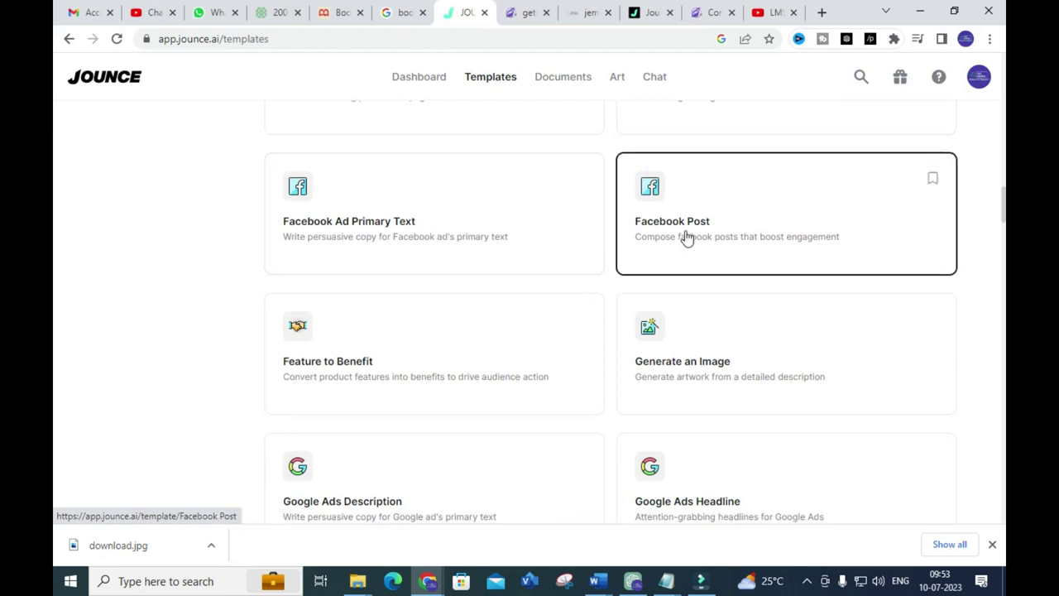
pyautogui.scroll(-1, 686, 237)
pyautogui.scroll(-1, 662, 295)
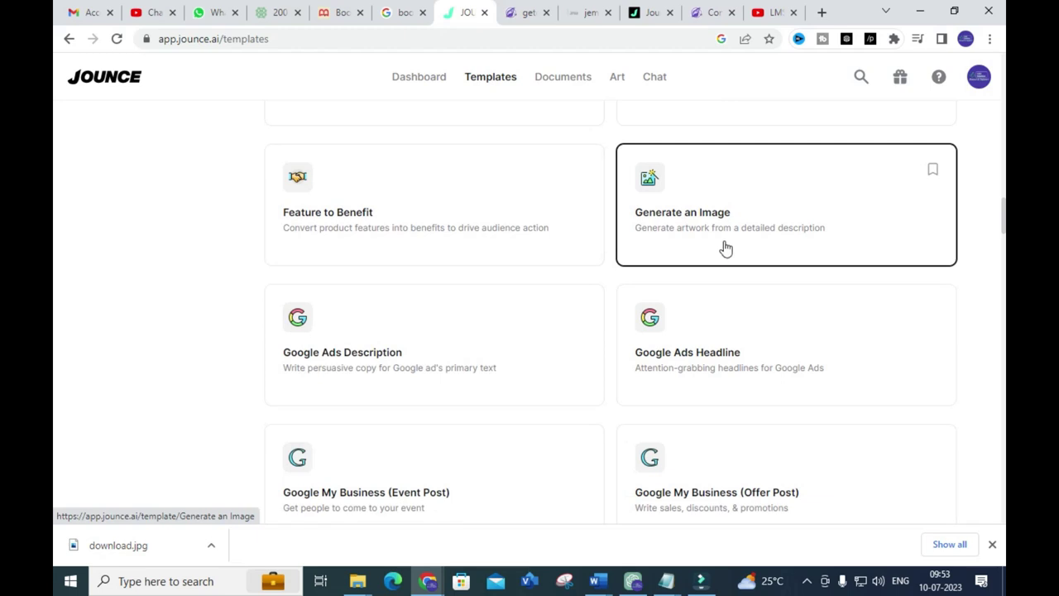
pyautogui.scroll(-5, 695, 260)
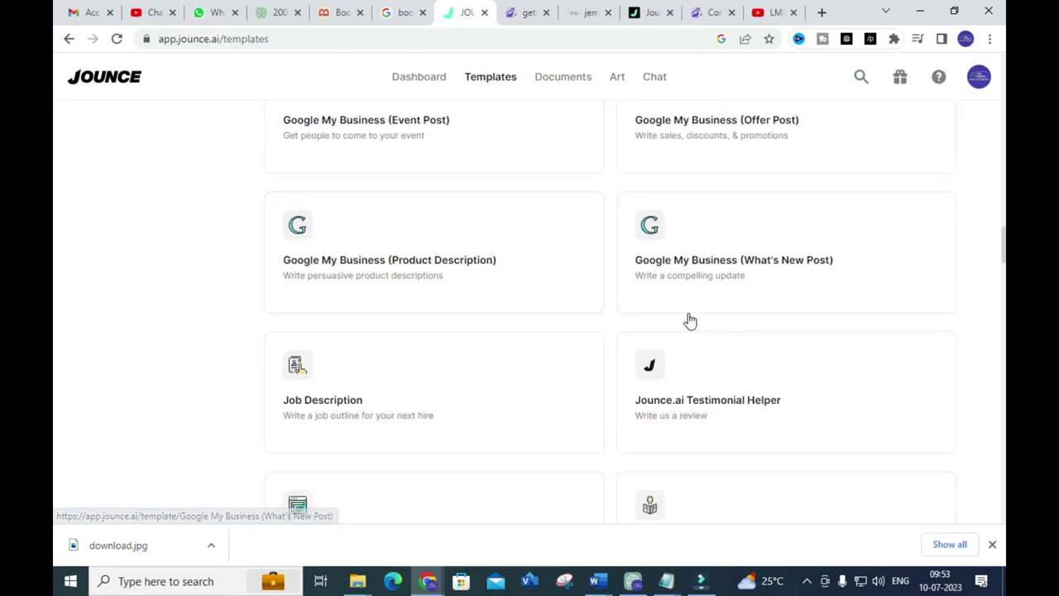
pyautogui.scroll(-1, 687, 327)
pyautogui.scroll(-3, 745, 331)
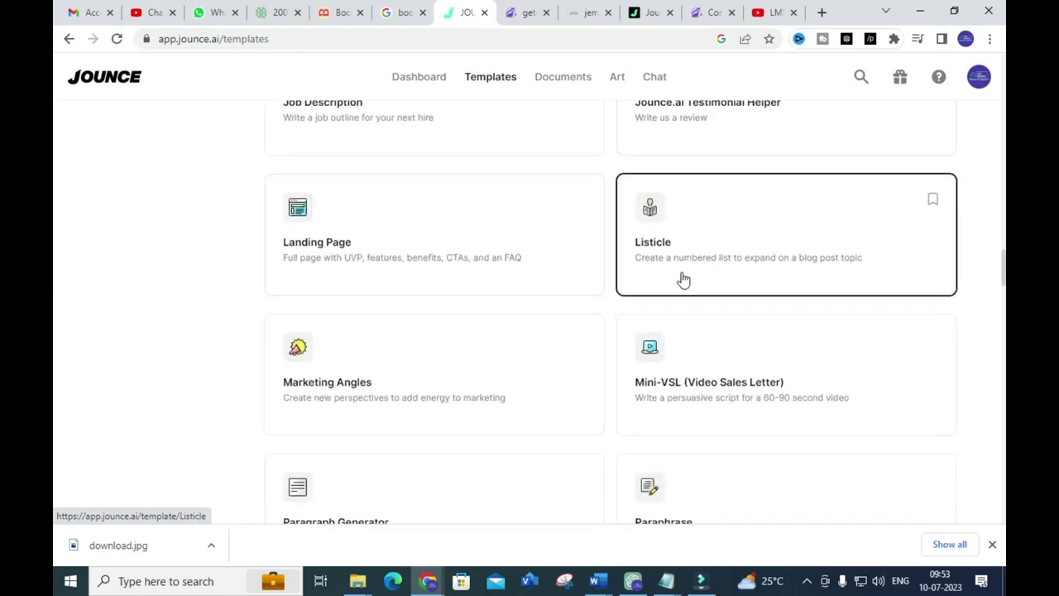
pyautogui.scroll(-3, 633, 273)
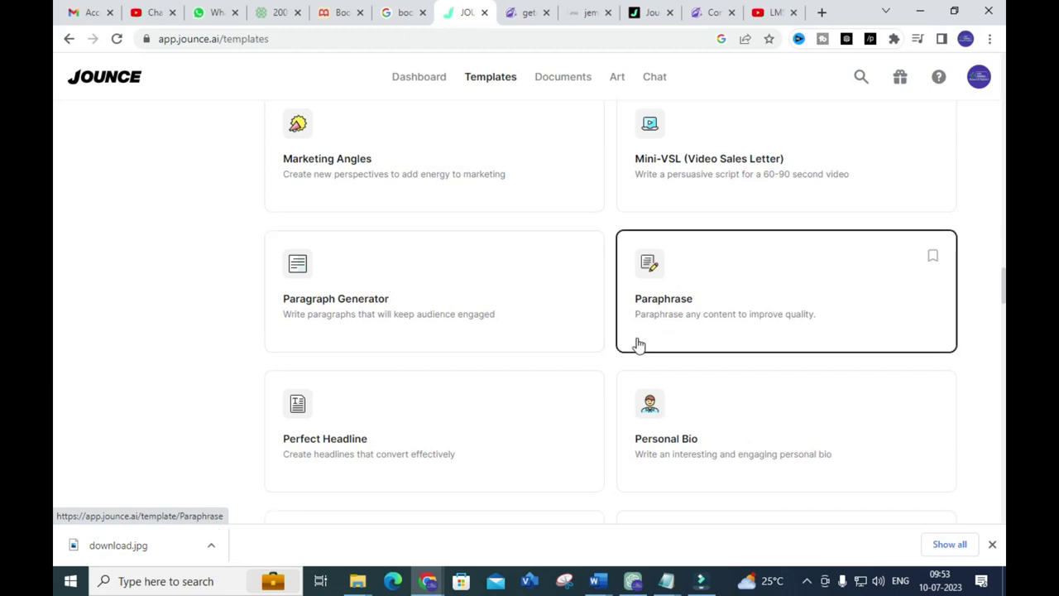
# - Review the headline, LinkedIn, press release, Quora Answers, Rewrite Blog Post, and Summarize for Social Post templates
pyautogui.scroll(-3, 620, 342)
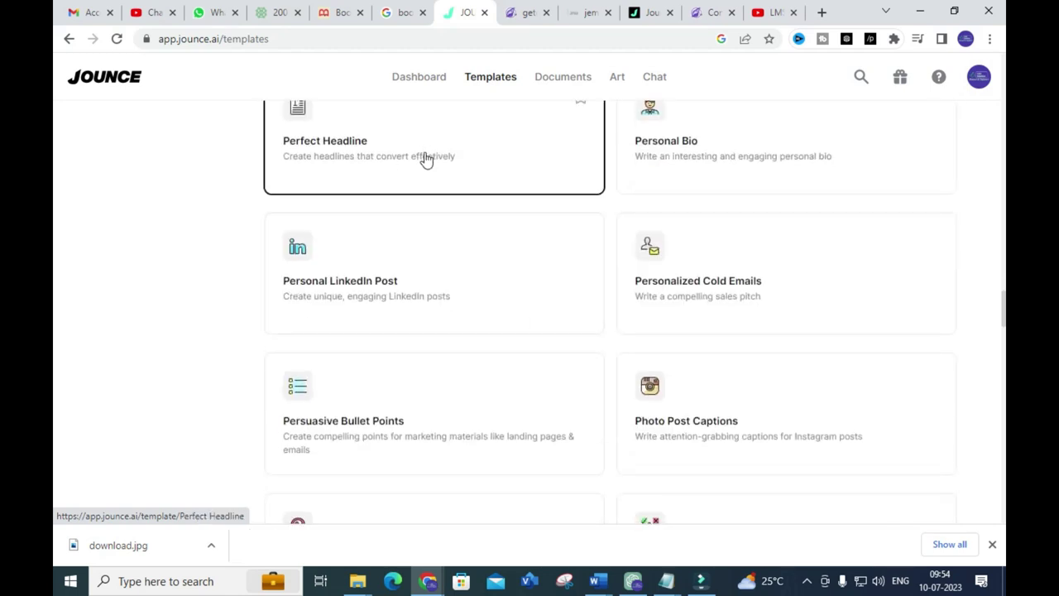
pyautogui.scroll(-4, 426, 160)
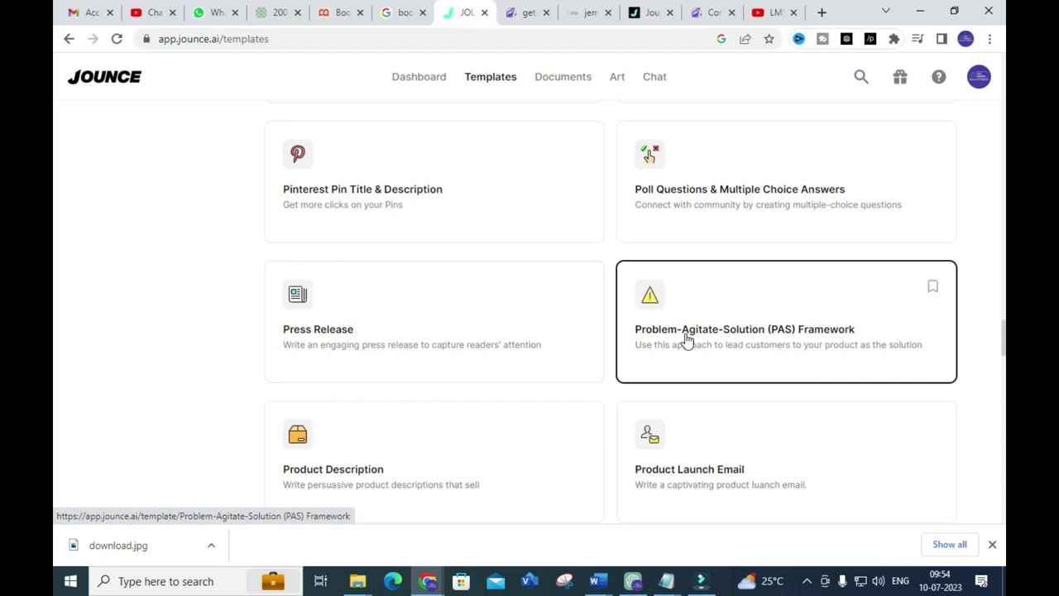
pyautogui.scroll(-2, 749, 329)
pyautogui.scroll(-4, 750, 329)
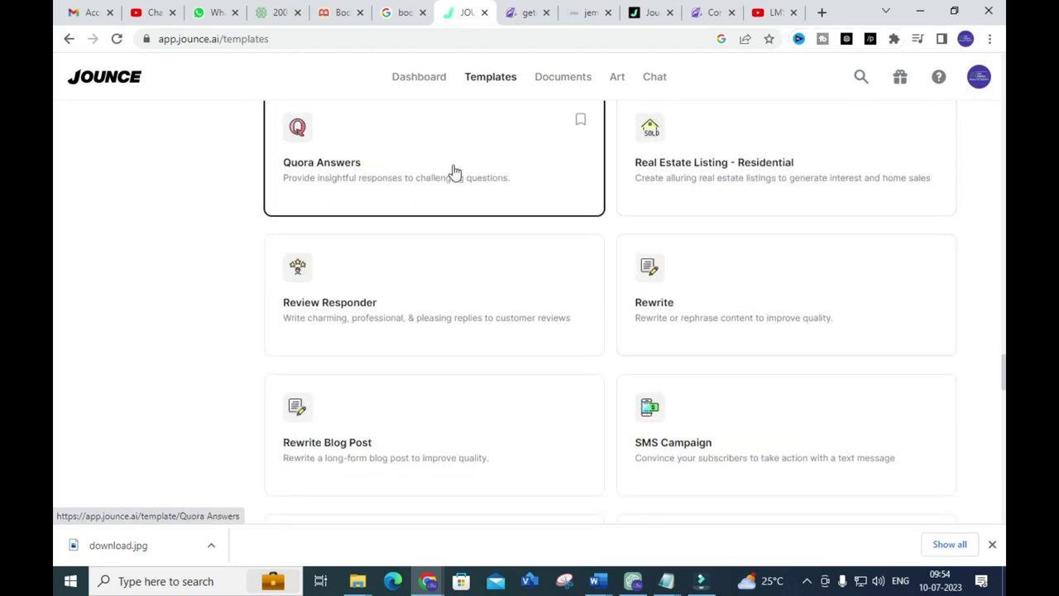
pyautogui.scroll(1, 456, 160)
pyautogui.scroll(-3, 667, 307)
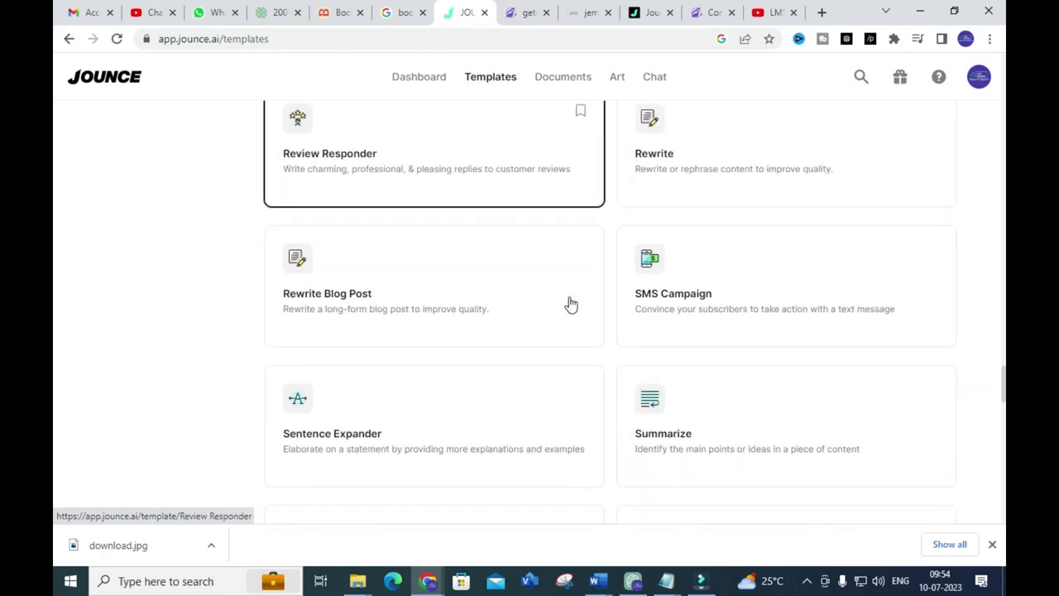
pyautogui.scroll(1, 685, 175)
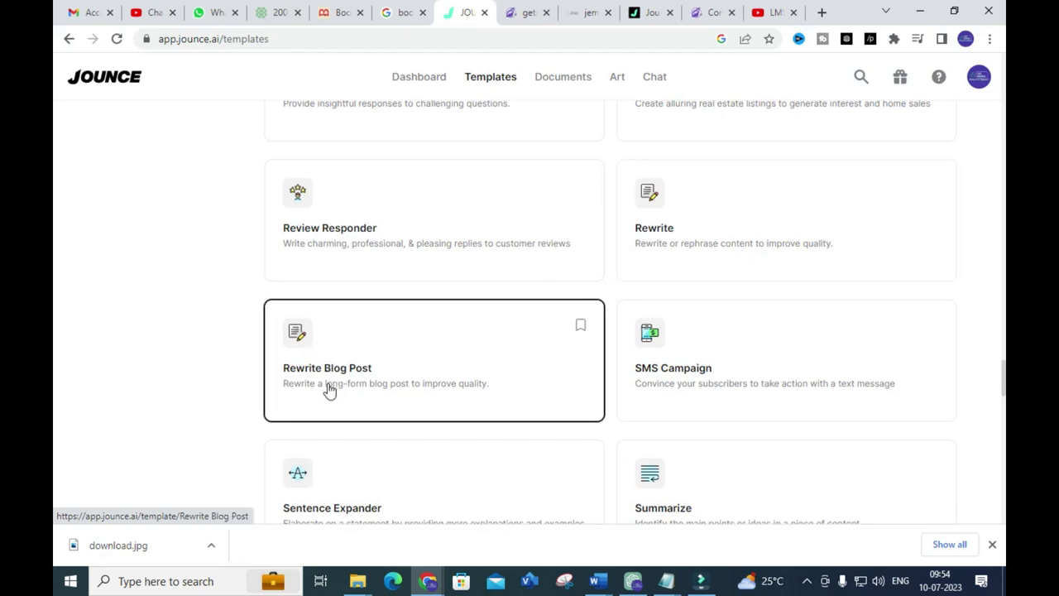
pyautogui.scroll(-5, 409, 390)
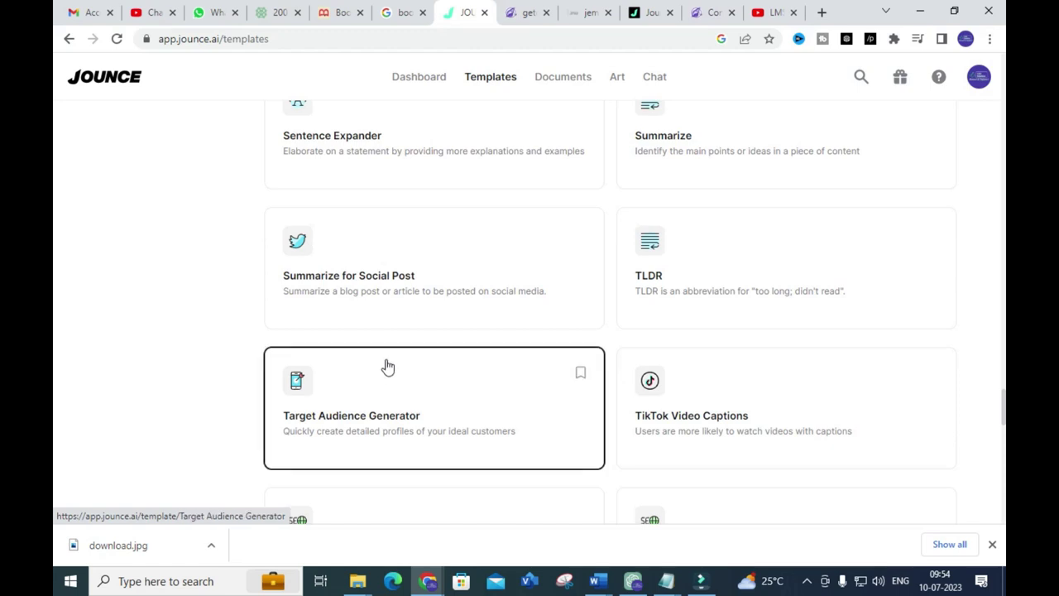
pyautogui.scroll(1, 381, 368)
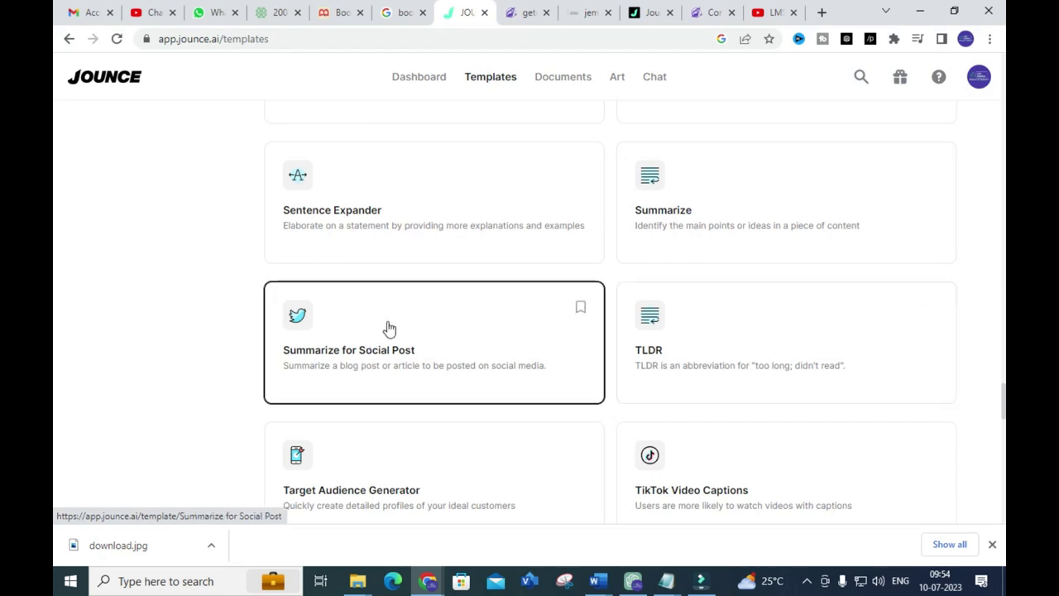
# - Examine the title and meta description, Tone Detector, video script, Welcome Email Sequence, and White Paper templates
pyautogui.scroll(-3, 389, 329)
pyautogui.scroll(-3, 389, 327)
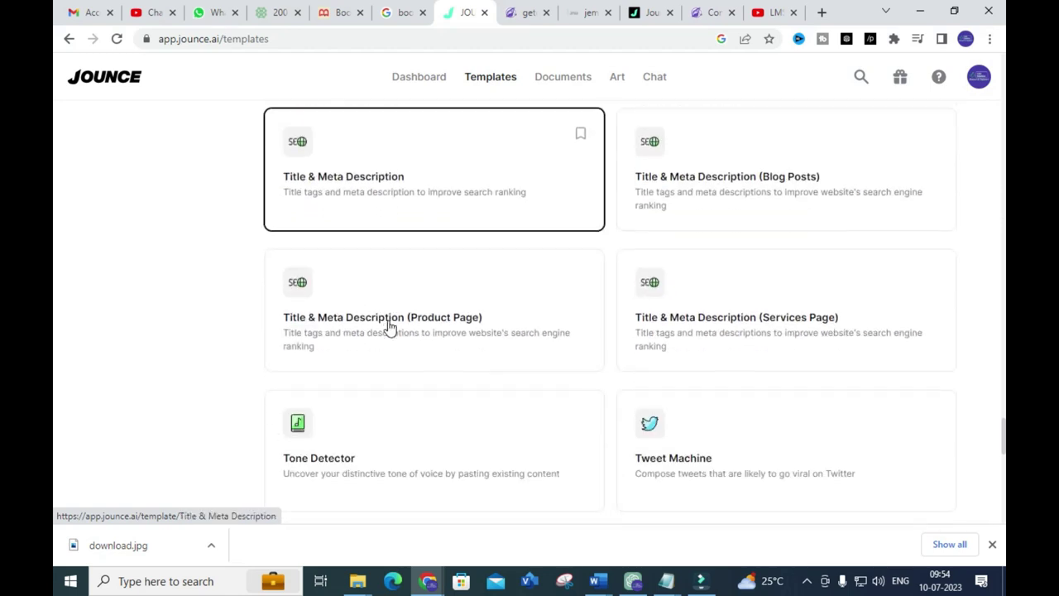
pyautogui.scroll(-2, 390, 329)
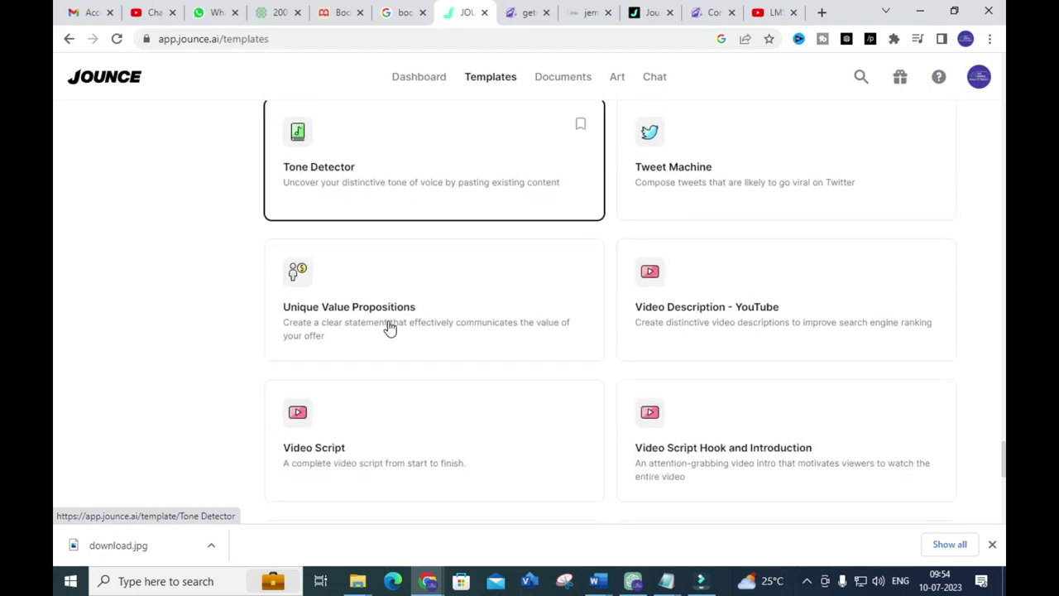
pyautogui.scroll(-2, 389, 326)
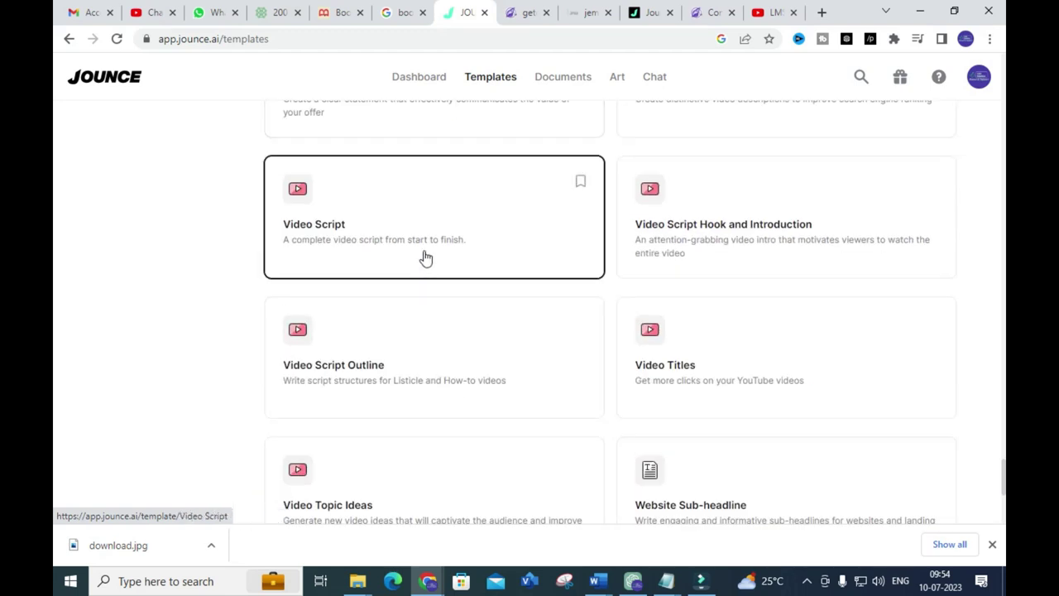
pyautogui.scroll(-1, 420, 261)
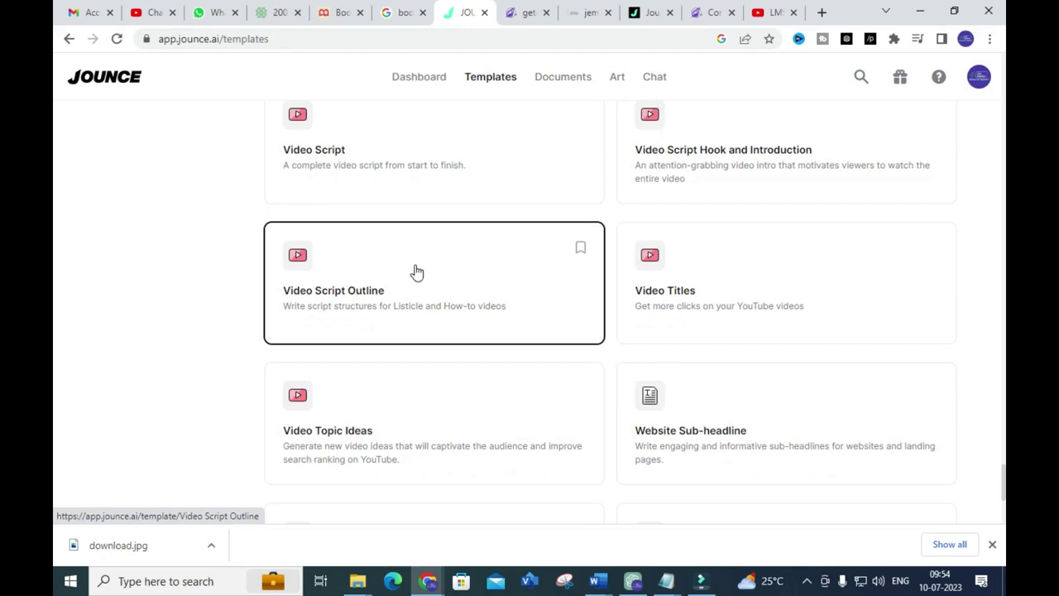
pyautogui.scroll(-3, 417, 275)
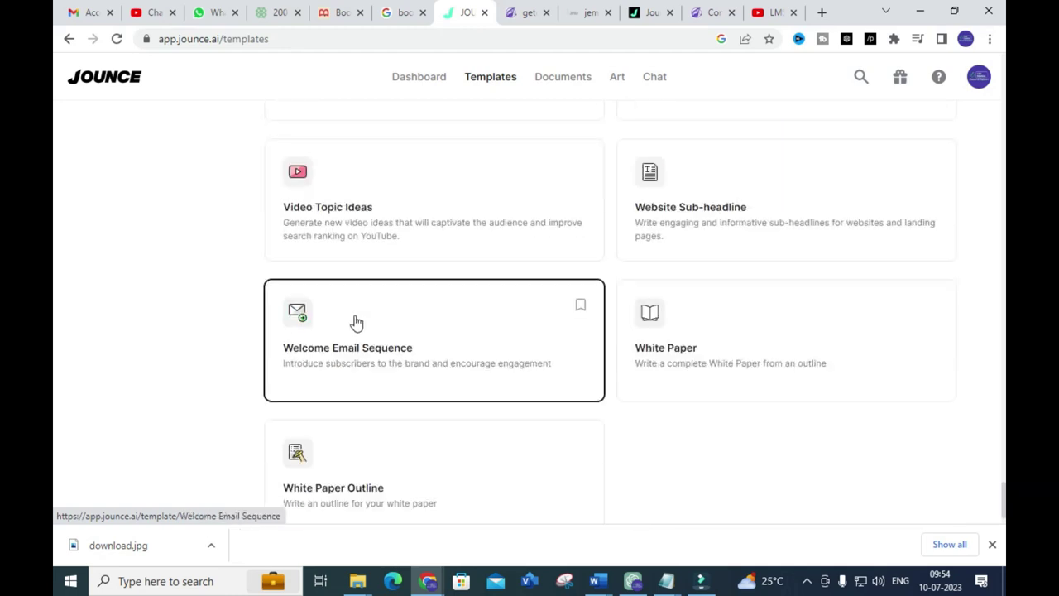
pyautogui.scroll(-1, 355, 324)
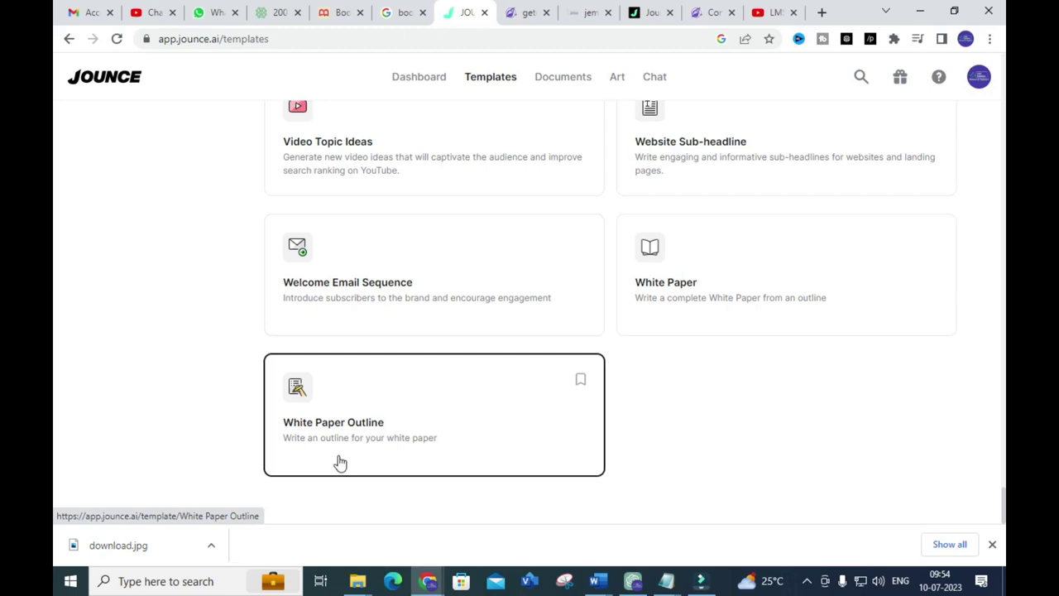
pyautogui.scroll(2, 340, 462)
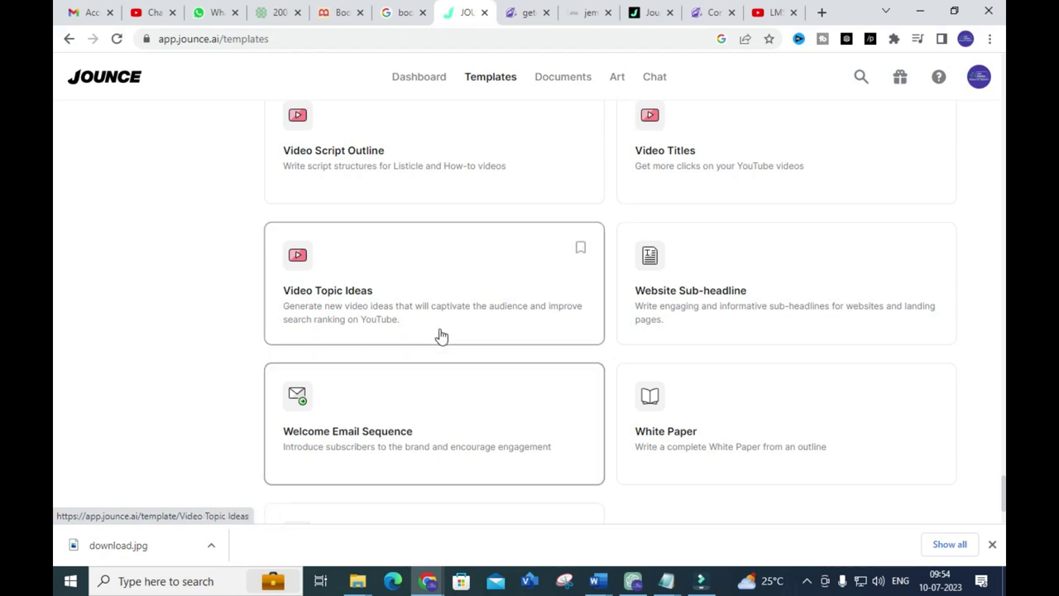
# - Go back through the template library and open the Sentence Expander template
pyautogui.scroll(5, 438, 338)
pyautogui.scroll(4, 437, 346)
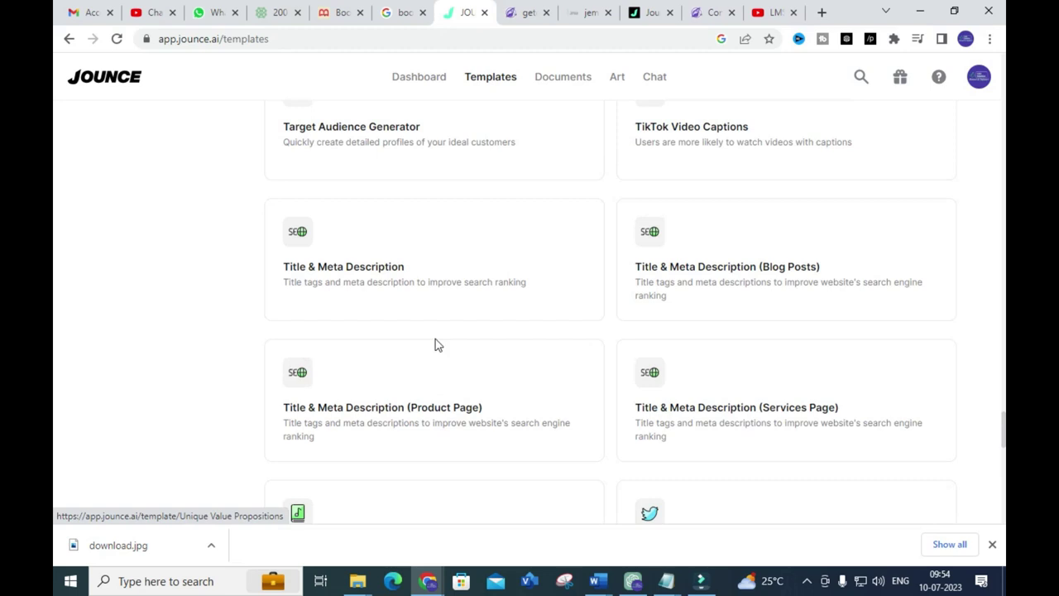
pyautogui.scroll(4, 437, 345)
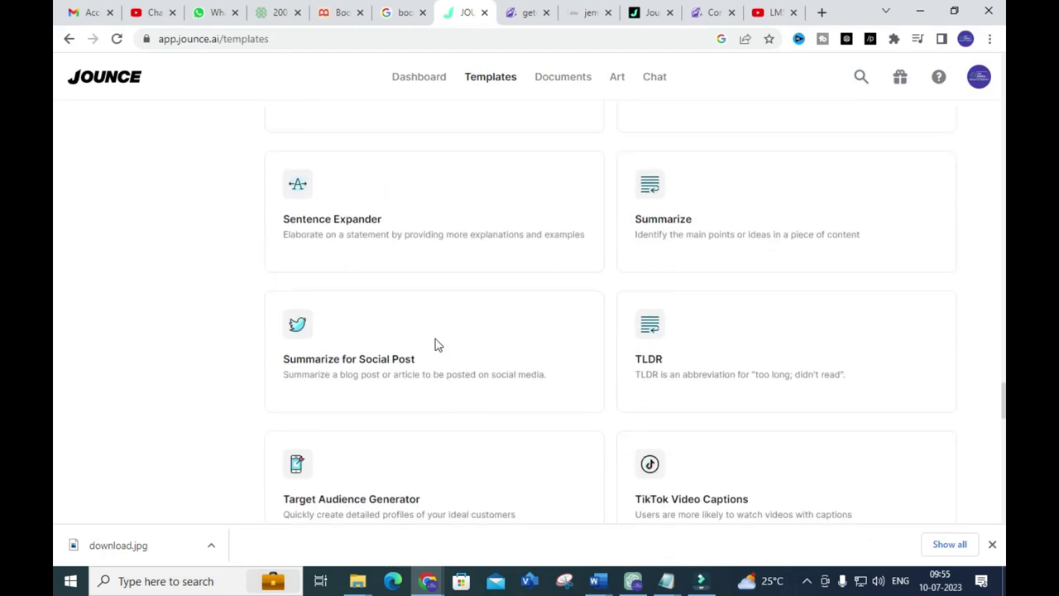
pyautogui.scroll(2, 425, 351)
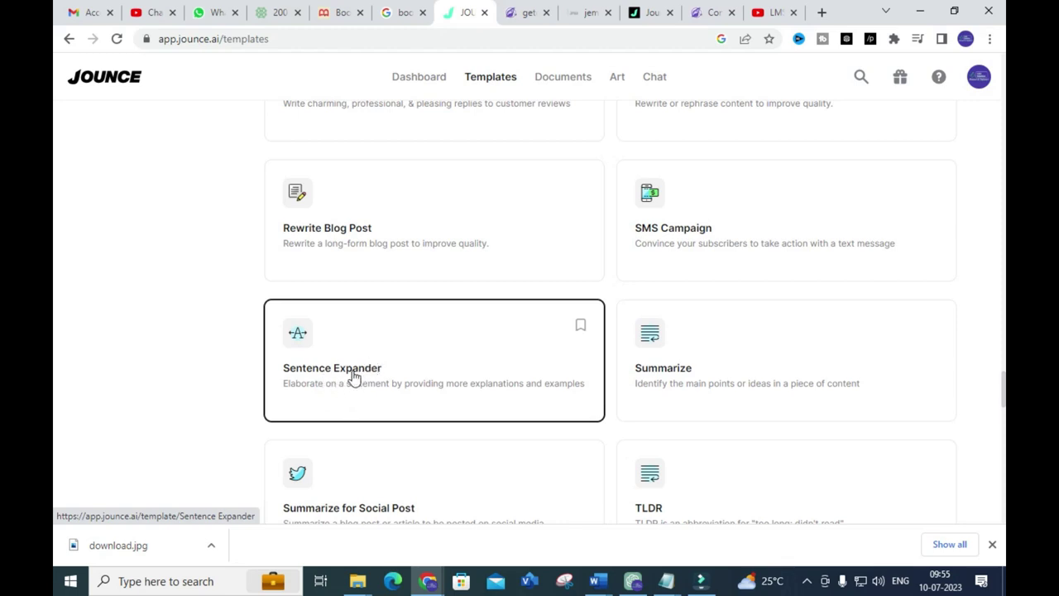
pyautogui.click(351, 377)
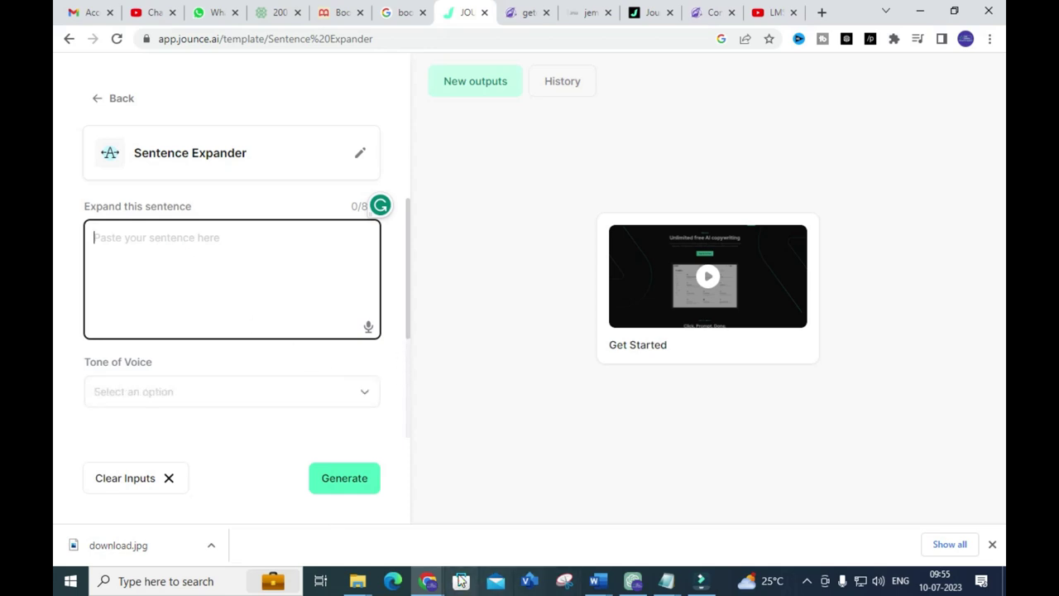
# - Switch to the BASICS OF PV document in Word and copy its opening text from "A photovoltaic system" through "including"
pyautogui.moveTo(595, 581)
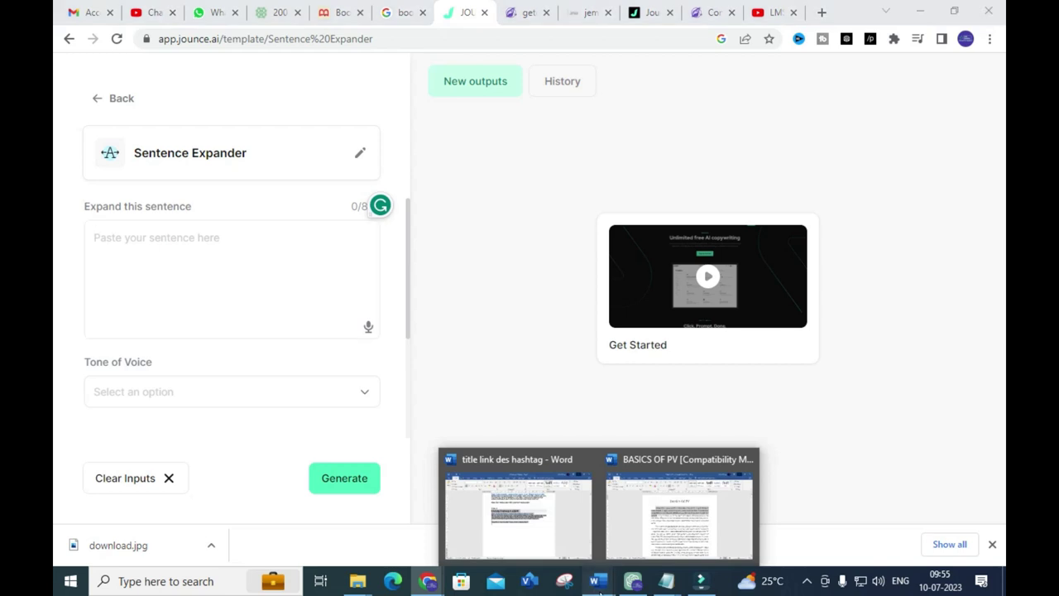
pyautogui.click(679, 509)
pyautogui.moveTo(374, 232); pyautogui.dragTo(527, 266)
pyautogui.hotkey('ctrl', 'c')
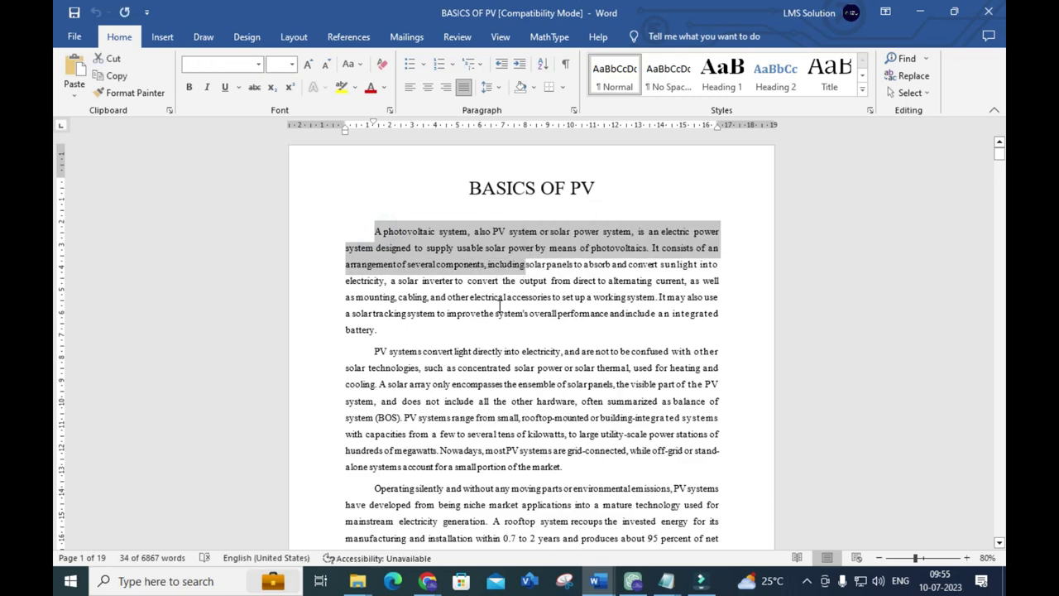
# - Return to Jounce in the browser and paste the copied photovoltaic text as the sentence to expand
pyautogui.click(428, 581)
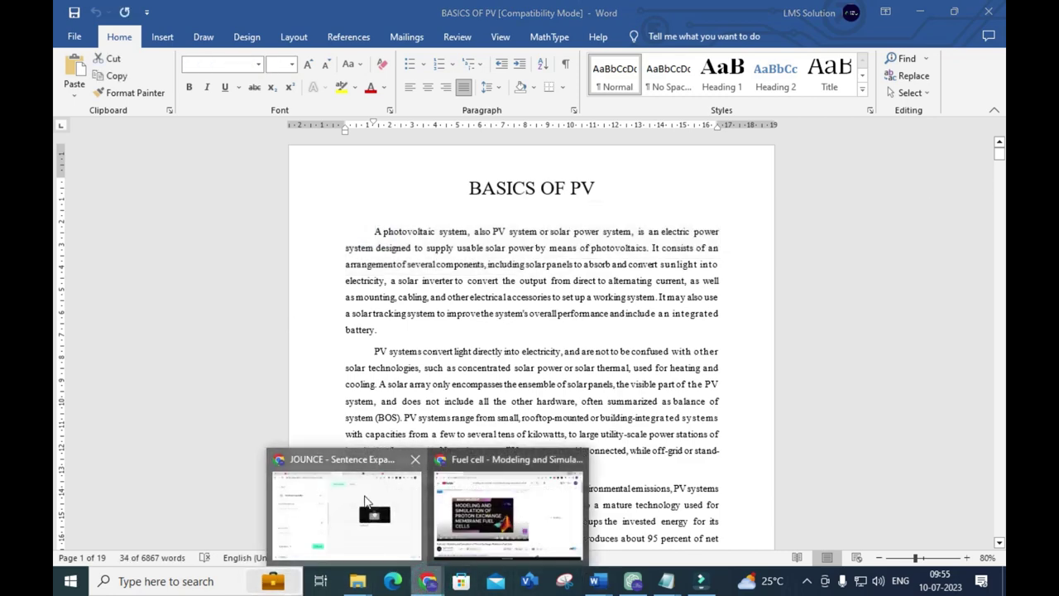
pyautogui.click(366, 501)
pyautogui.click(243, 262)
pyautogui.hotkey('ctrl', 'v')
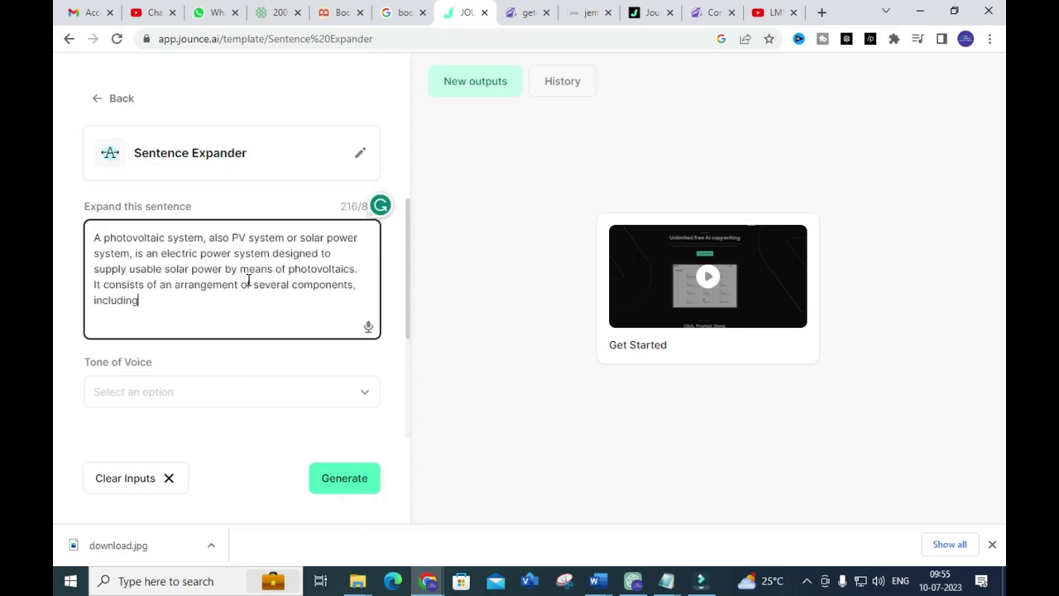
# - Try to choose a tone of voice for the expansion, declining the Jounce Pro upgrade offer
pyautogui.click(354, 390)
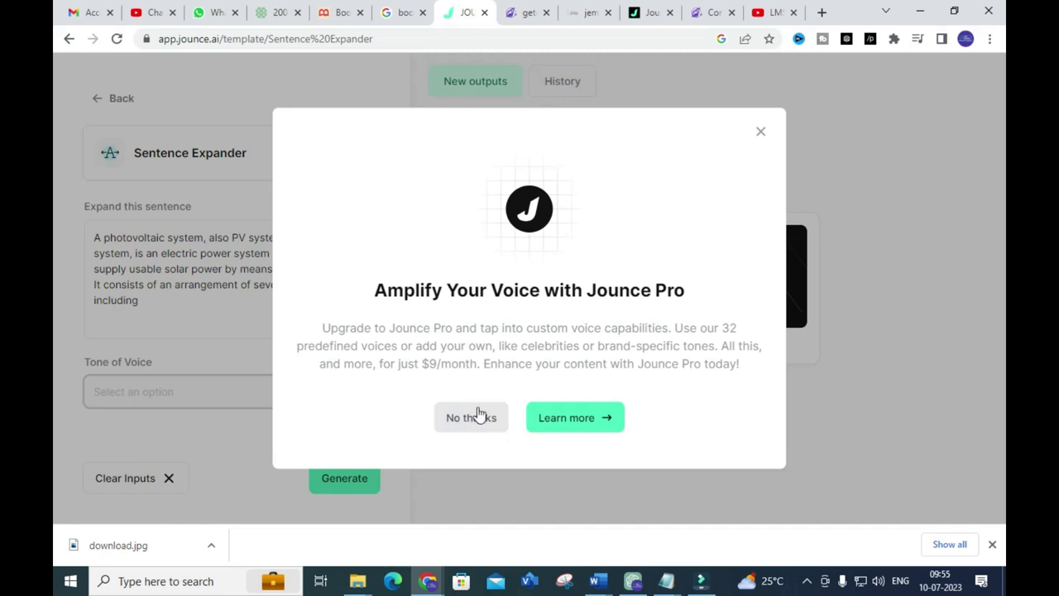
pyautogui.click(479, 416)
pyautogui.click(367, 396)
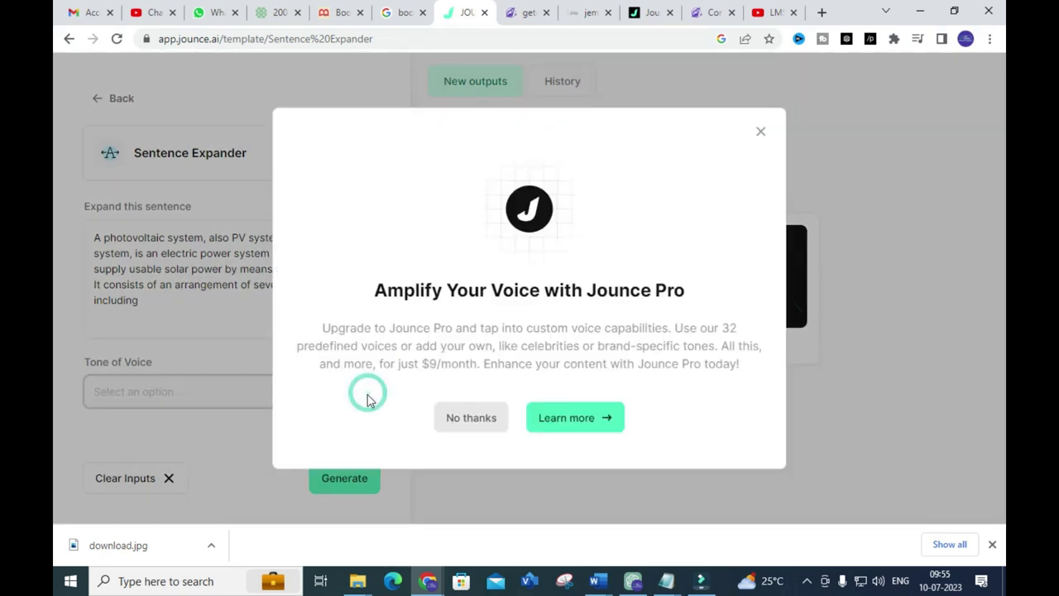
pyautogui.click(492, 421)
# - Generate the expanded version of the photovoltaic text and go to the beginning of the output
pyautogui.scroll(-1, 273, 430)
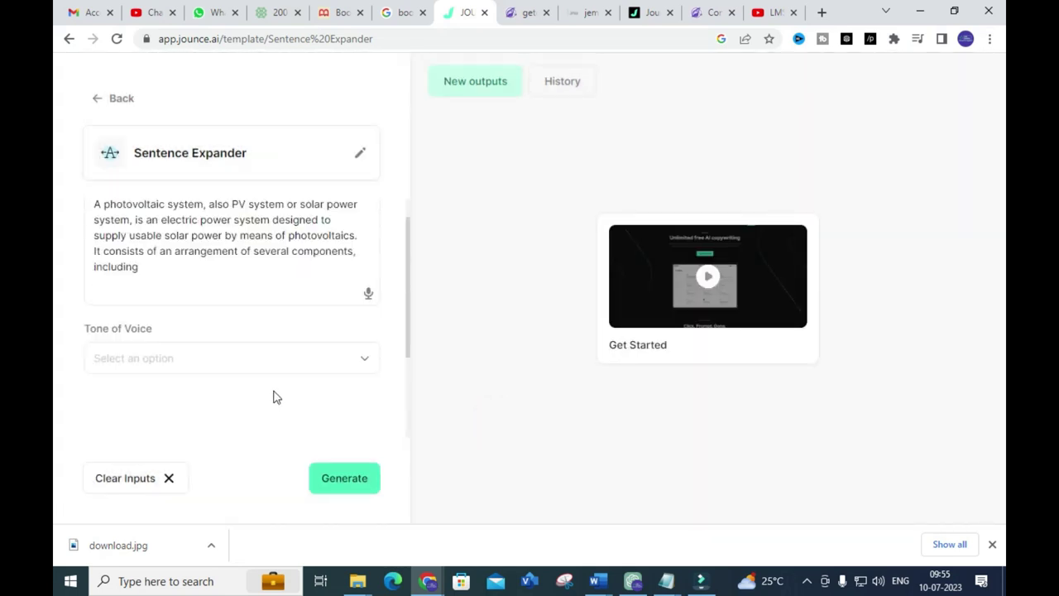
pyautogui.scroll(1, 276, 397)
pyautogui.click(372, 490)
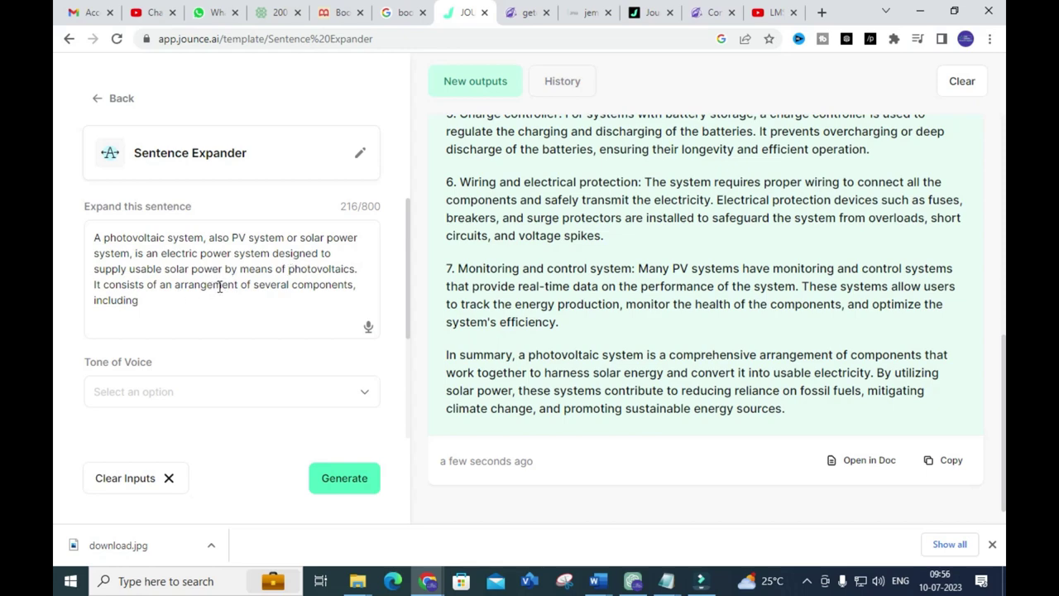
pyautogui.scroll(10, 665, 276)
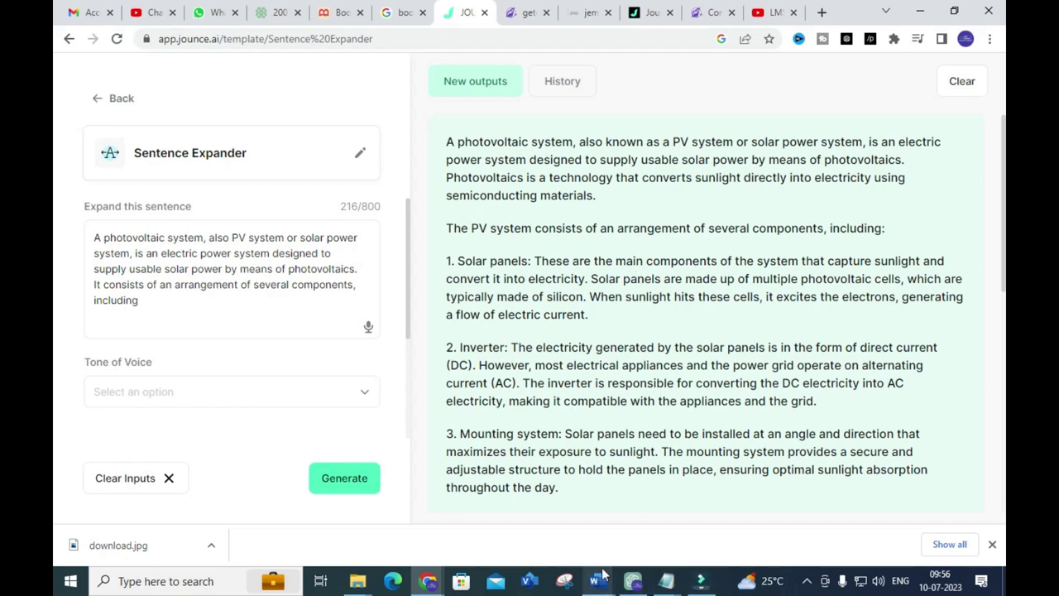
# - Compare the output with the rest of the first paragraph in the BASICS OF PV Word document, then return to Jounce
pyautogui.moveTo(598, 579)
pyautogui.click(671, 512)
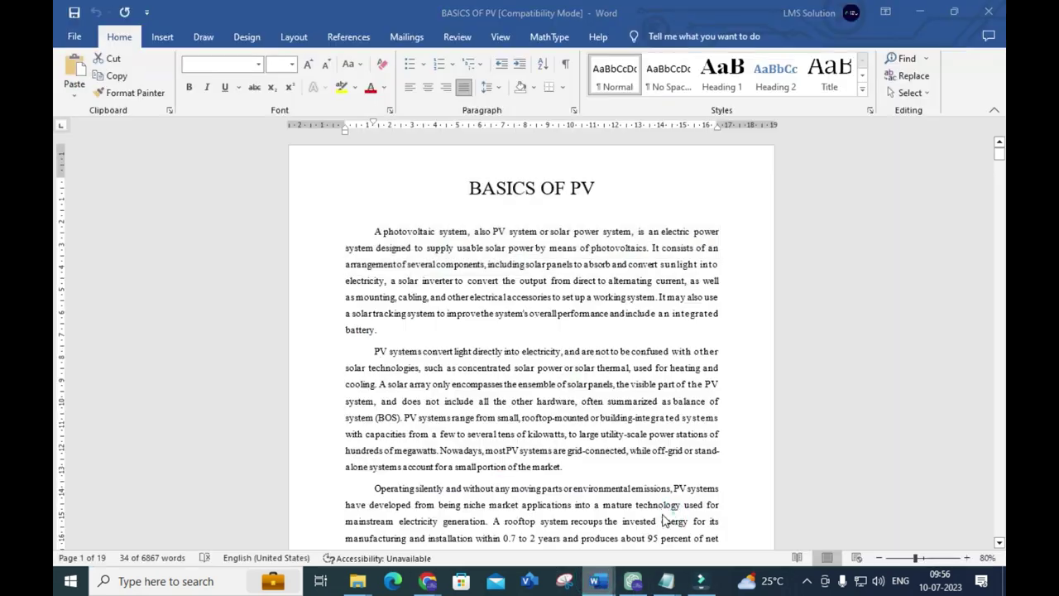
pyautogui.moveTo(527, 264); pyautogui.dragTo(580, 326)
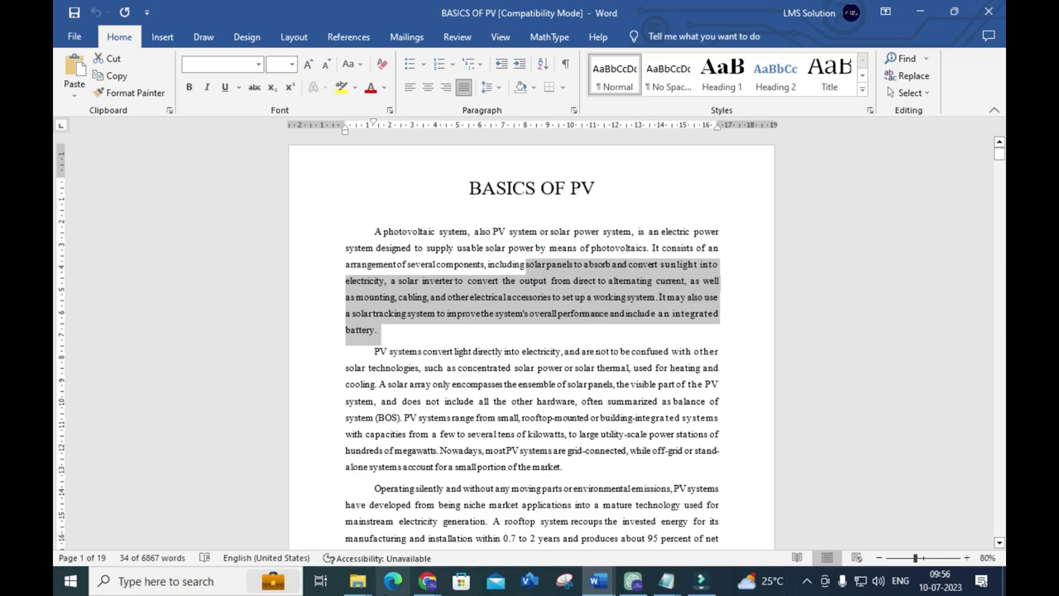
pyautogui.click(429, 582)
pyautogui.click(364, 525)
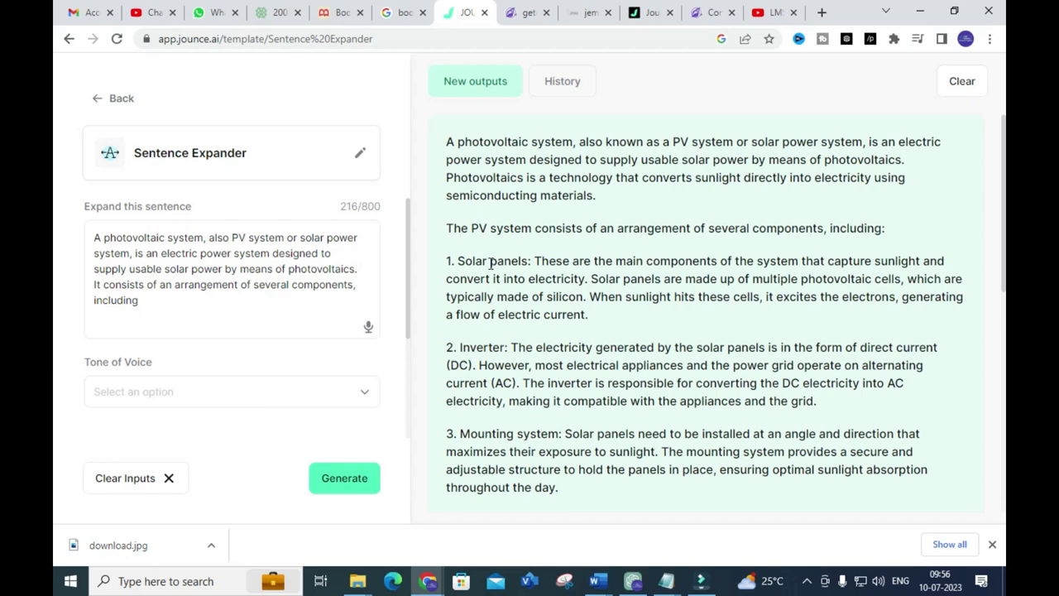
# - Read through the expanded output, from the numbered photovoltaic component explanations to the closing summary
pyautogui.scroll(-2, 489, 263)
pyautogui.scroll(2, 488, 252)
pyautogui.scroll(-3, 500, 364)
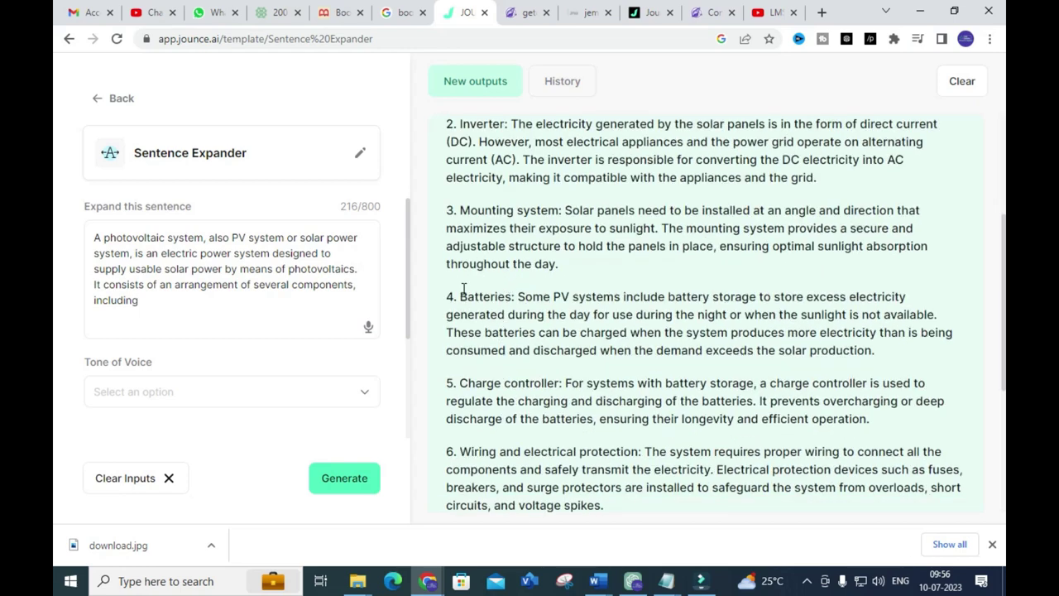
pyautogui.scroll(-1, 485, 285)
pyautogui.scroll(-1, 480, 291)
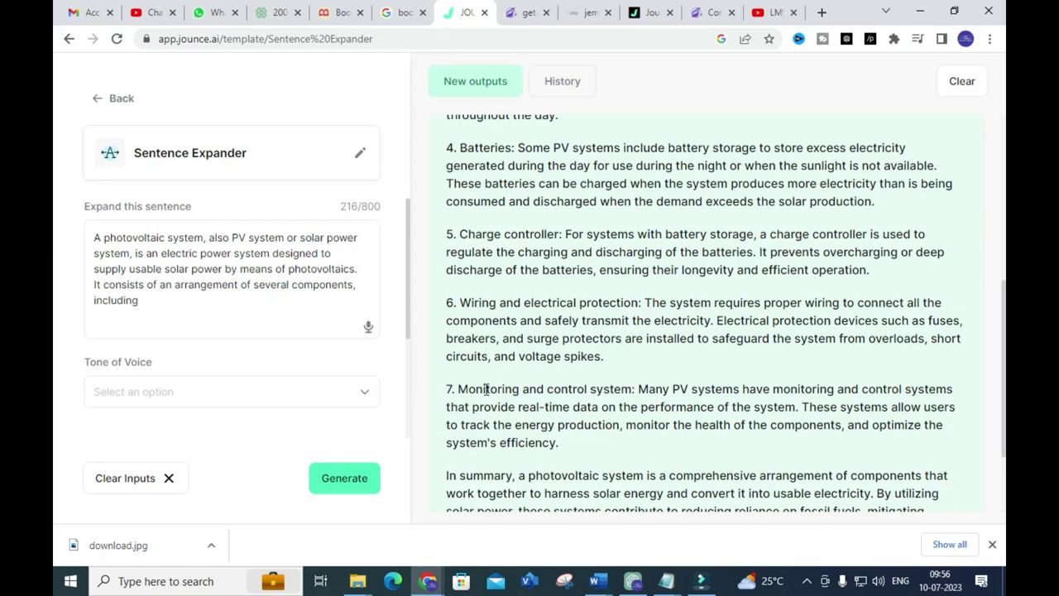
pyautogui.scroll(-2, 534, 403)
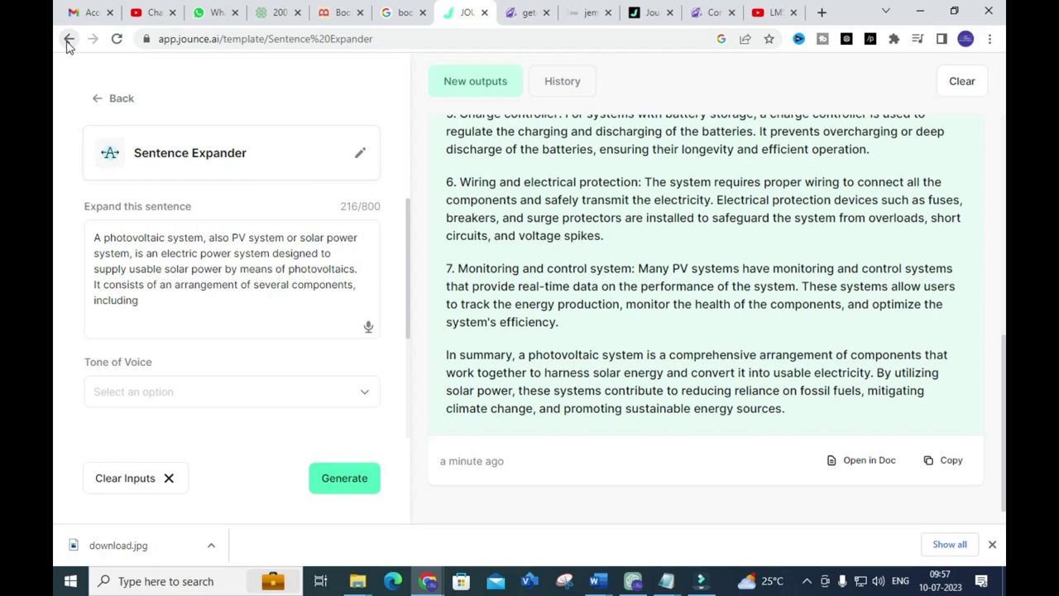
# - Leave the Sentence Expander for the template library and open the Paraphrase template
pyautogui.click(69, 42)
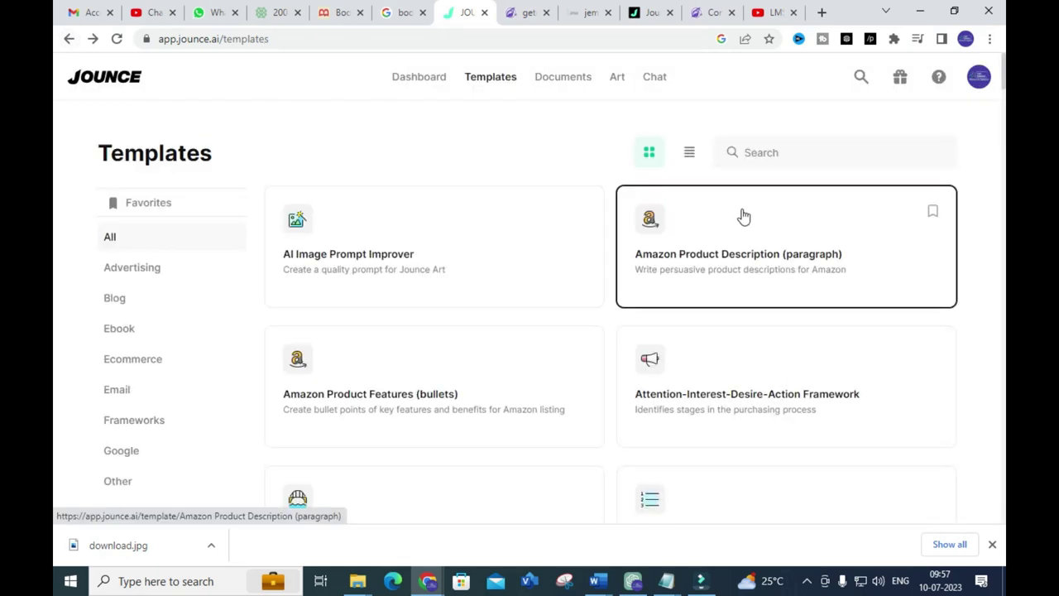
pyautogui.click(716, 279)
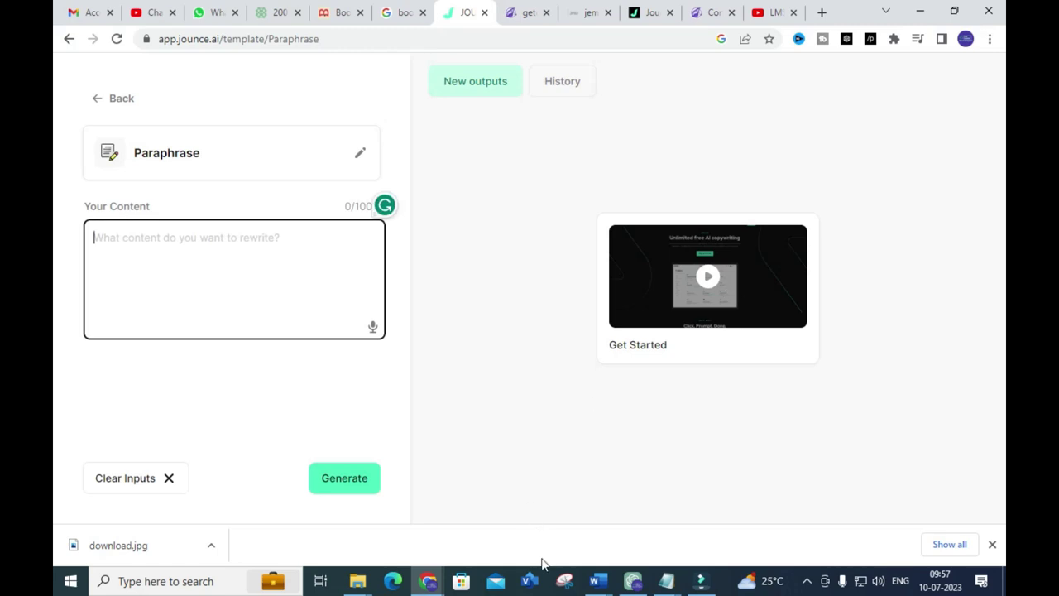
# - Switch to the BASICS OF PV Word document and copy the second paragraph's text from "PV systems convert light" through "system (BOS)."
pyautogui.moveTo(596, 583)
pyautogui.click(680, 510)
pyautogui.scroll(-2, 372, 279)
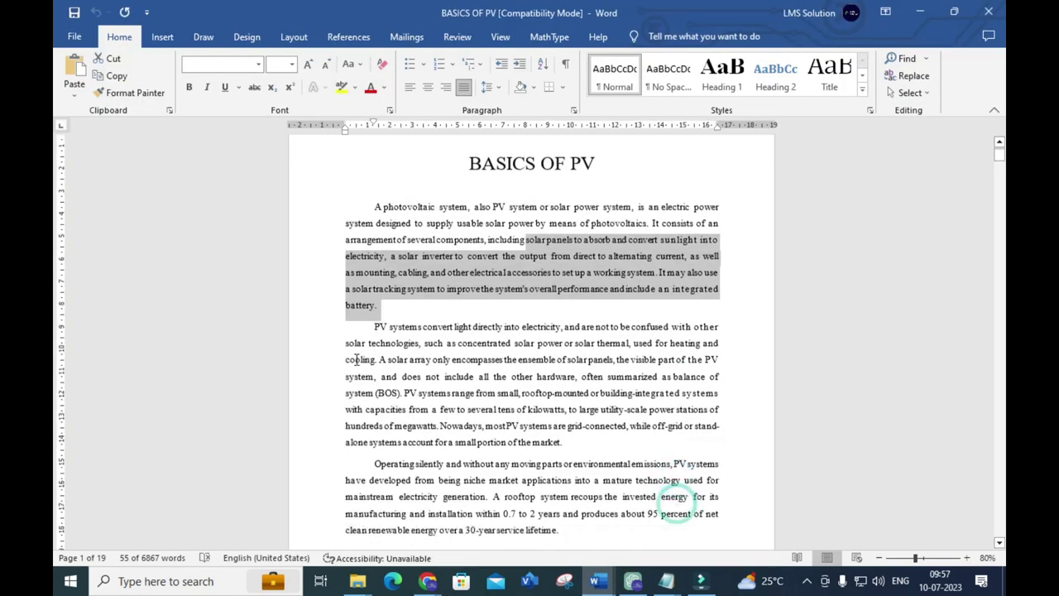
pyautogui.moveTo(373, 273); pyautogui.dragTo(403, 338)
pyautogui.hotkey('ctrl', 'c')
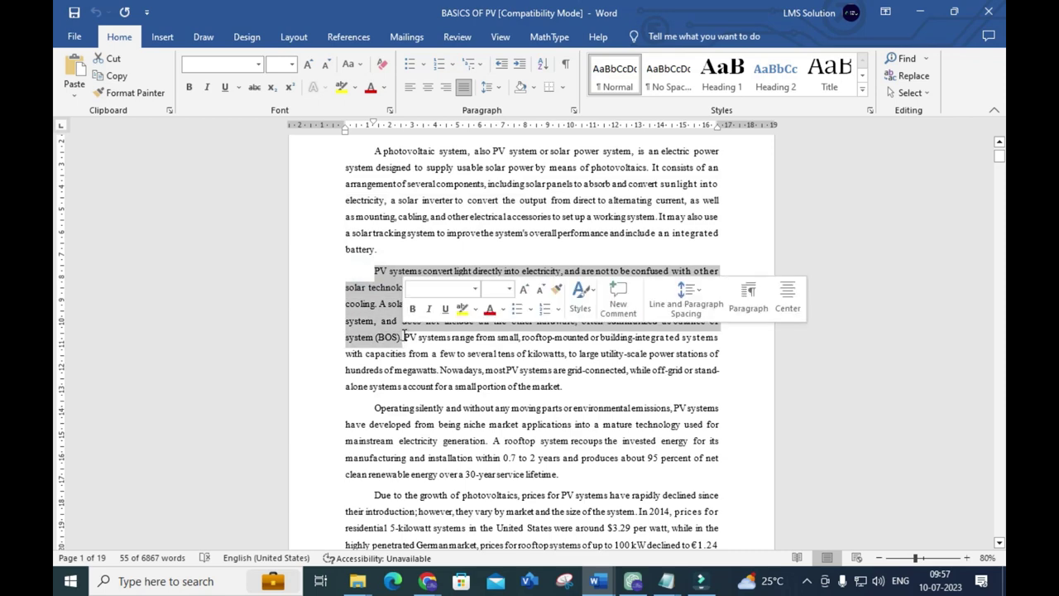
# - Return to Jounce, paste the copied PV systems text as the Paraphrase content and generate the rewrite
pyautogui.click(427, 581)
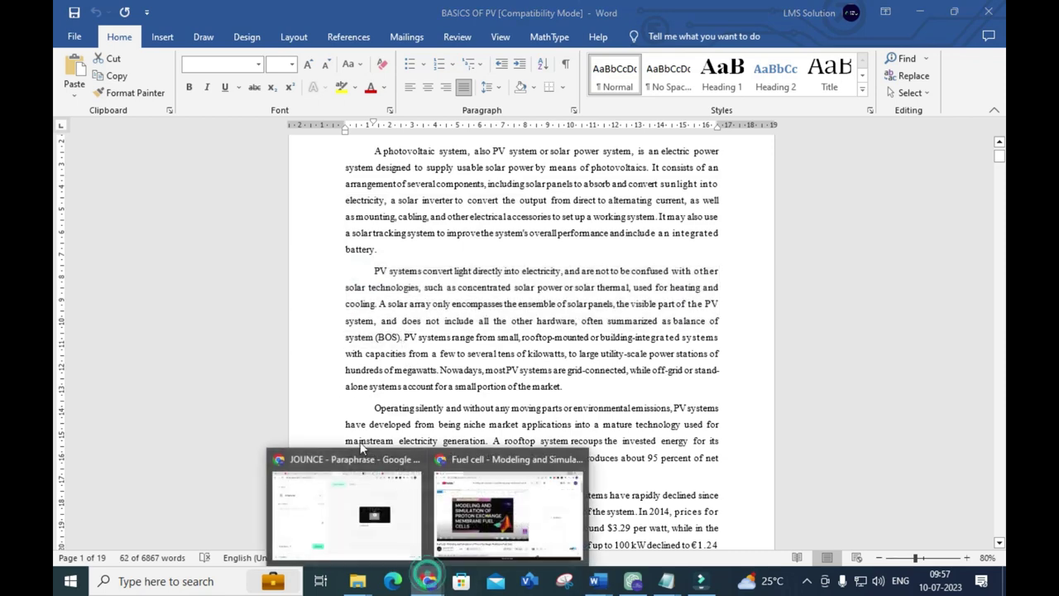
pyautogui.click(293, 517)
pyautogui.click(286, 267)
pyautogui.hotkey('ctrl', 'v')
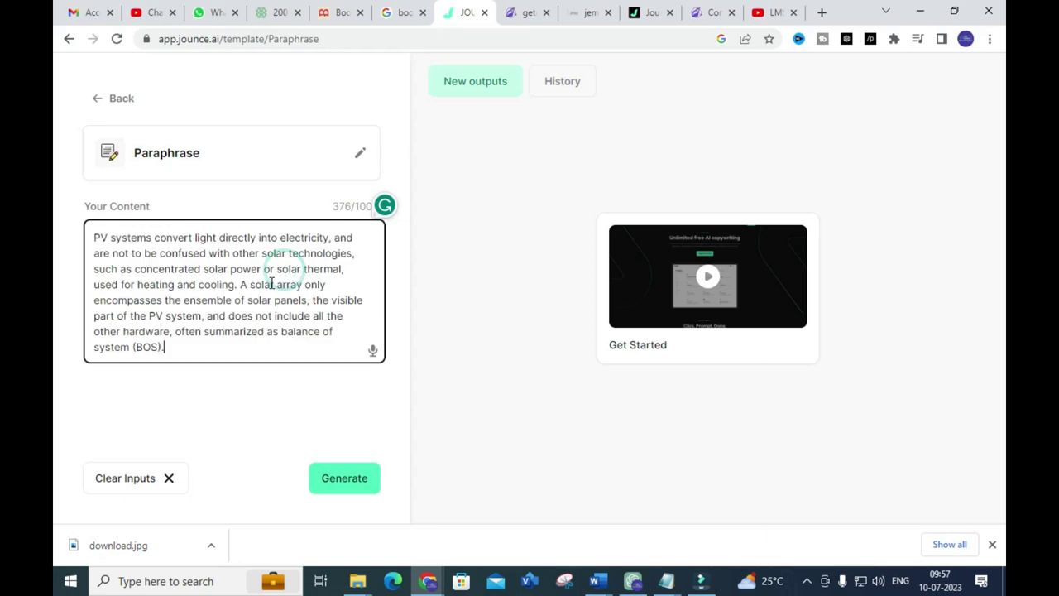
pyautogui.click(346, 478)
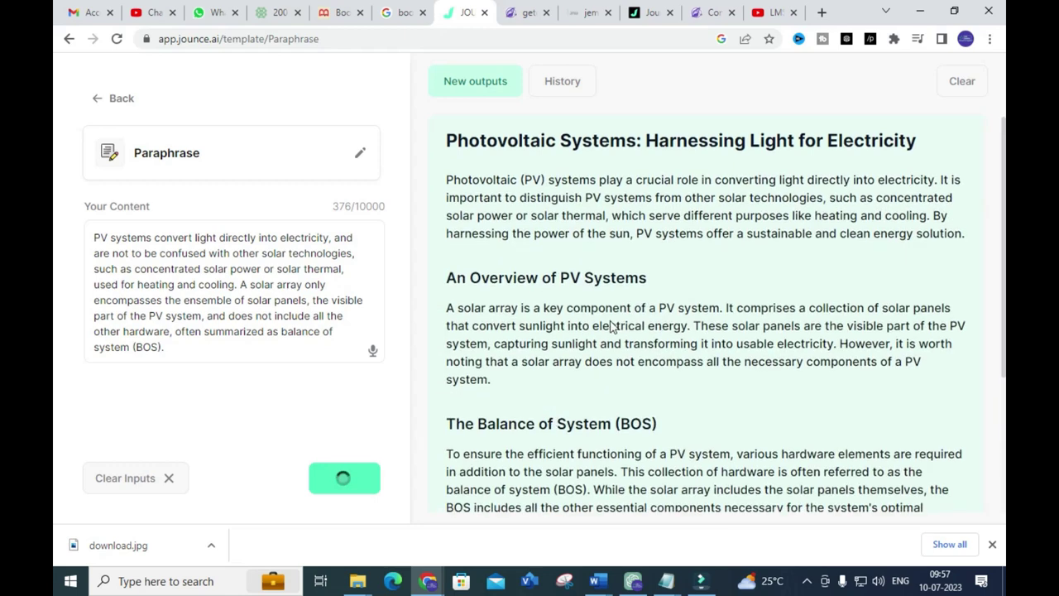
# - Read through the paraphrased output from heading to conclusion and compare it with the original PV systems text
pyautogui.scroll(-3, 608, 329)
pyautogui.scroll(-2, 606, 331)
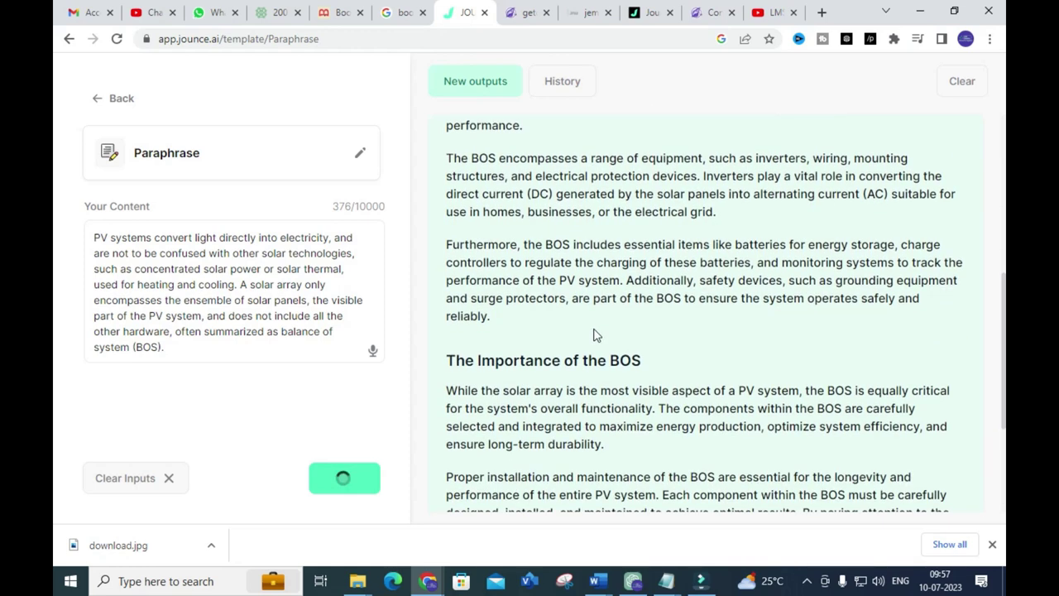
pyautogui.scroll(-3, 593, 334)
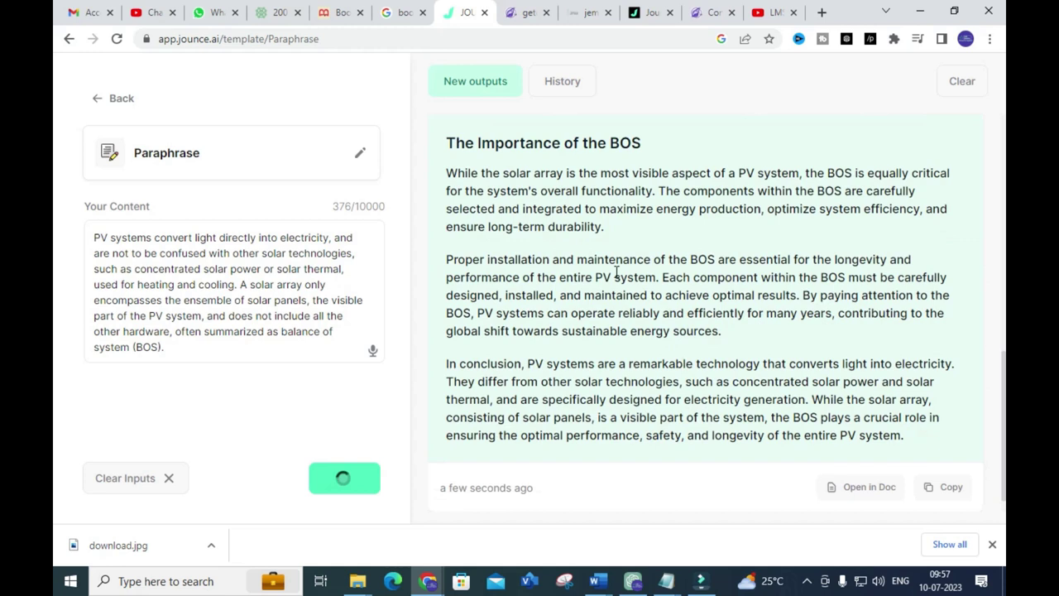
pyautogui.scroll(-1, 563, 270)
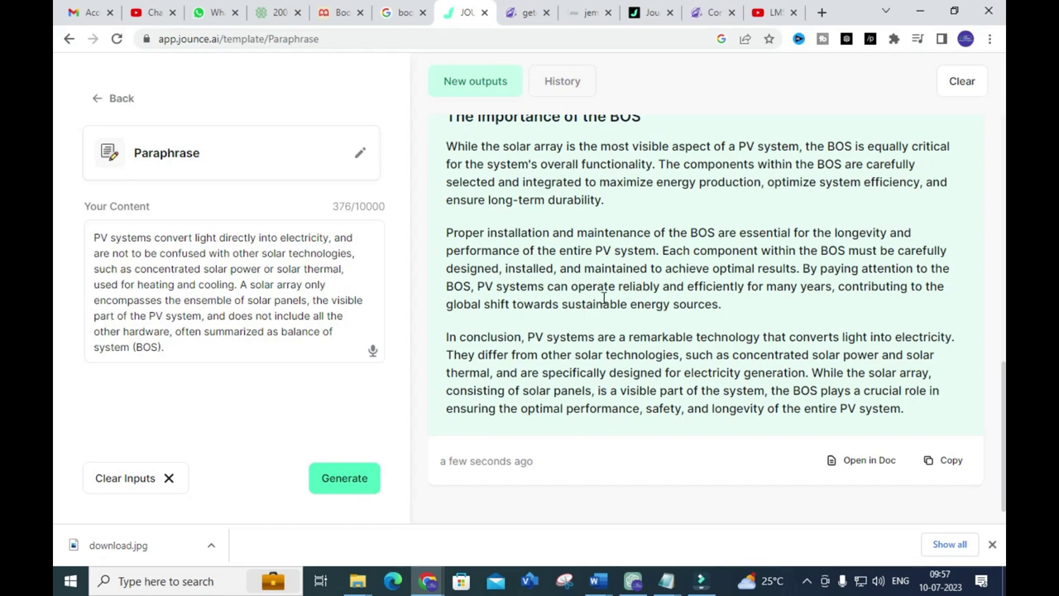
pyautogui.scroll(10, 596, 302)
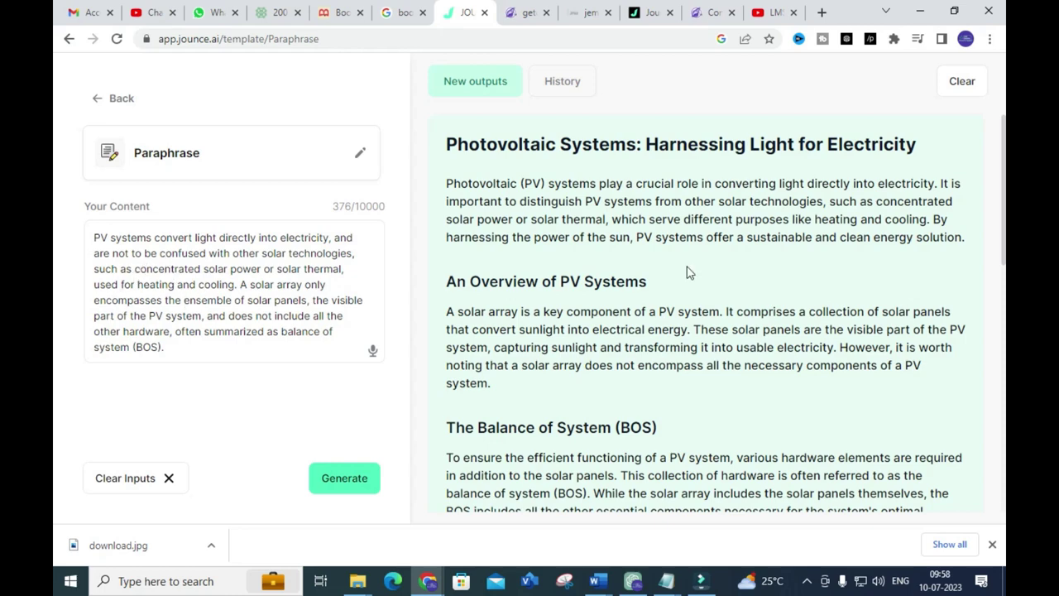
pyautogui.scroll(-9, 673, 184)
pyautogui.scroll(7, 563, 187)
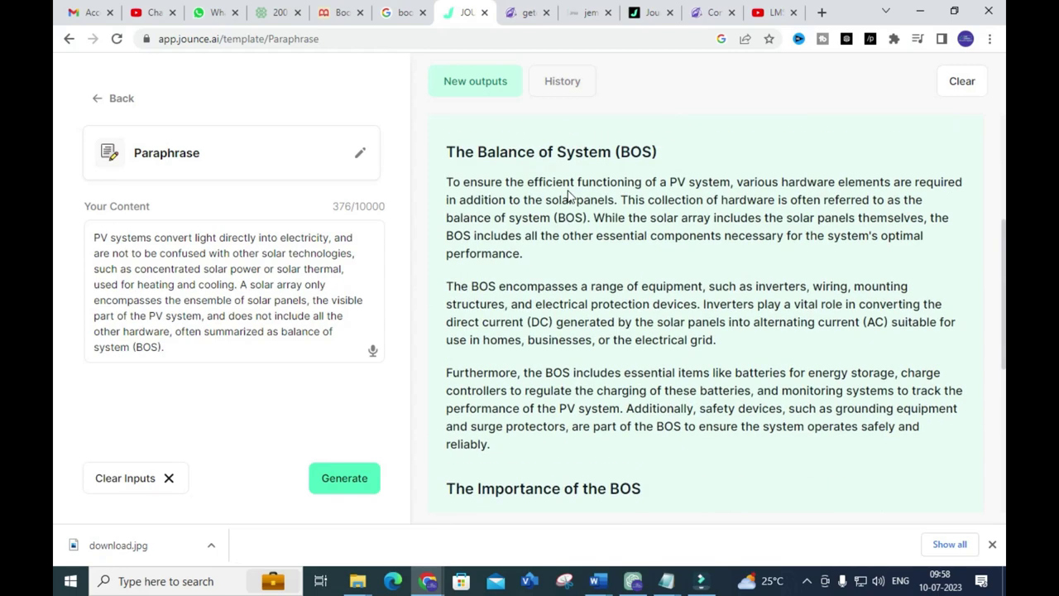
pyautogui.scroll(-7, 562, 224)
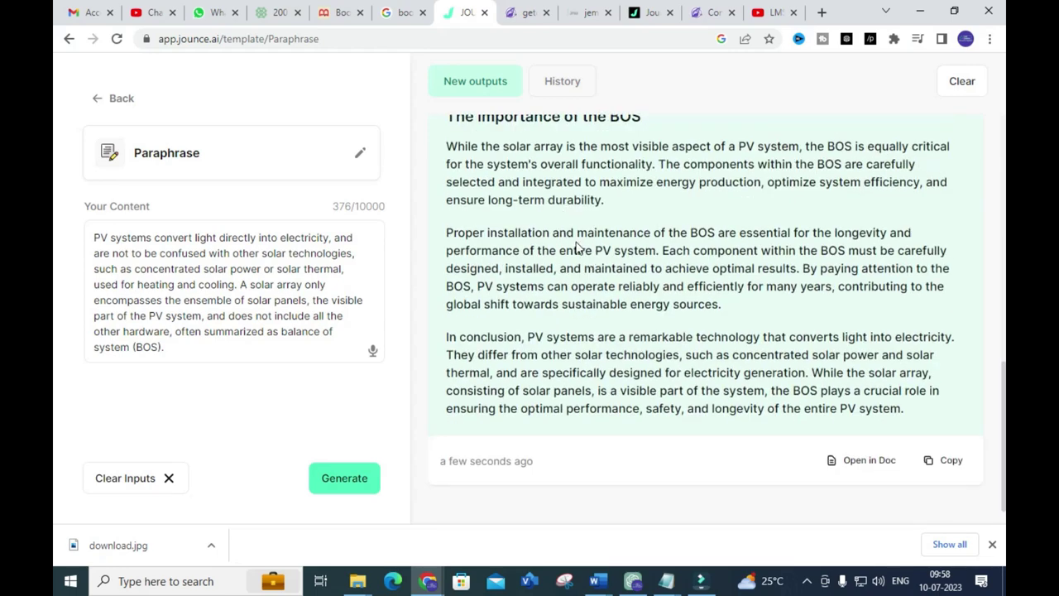
pyautogui.scroll(5, 576, 244)
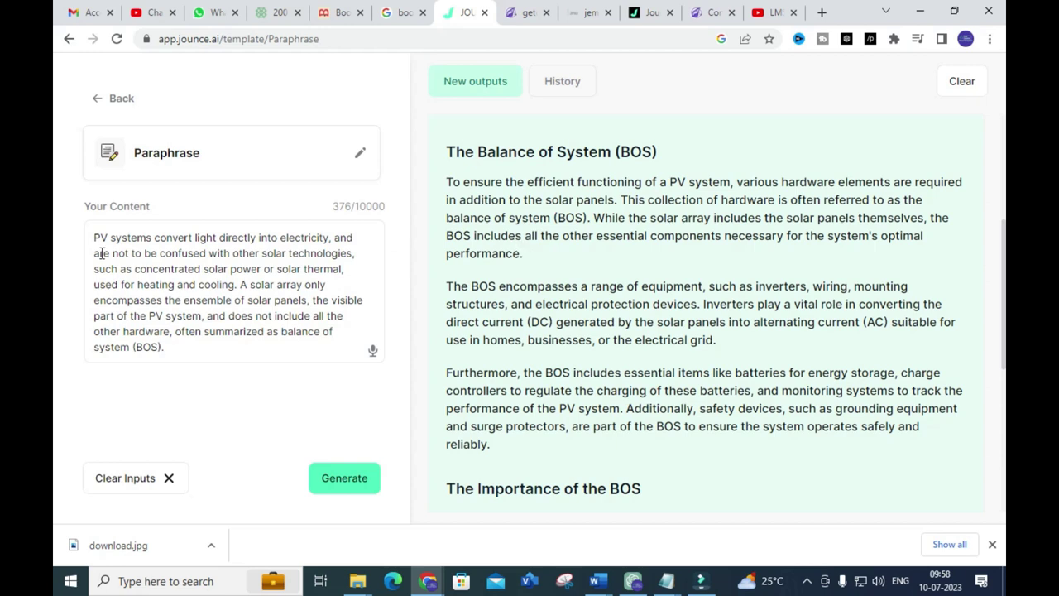
pyautogui.moveTo(93, 238); pyautogui.dragTo(201, 366)
pyautogui.click(199, 393)
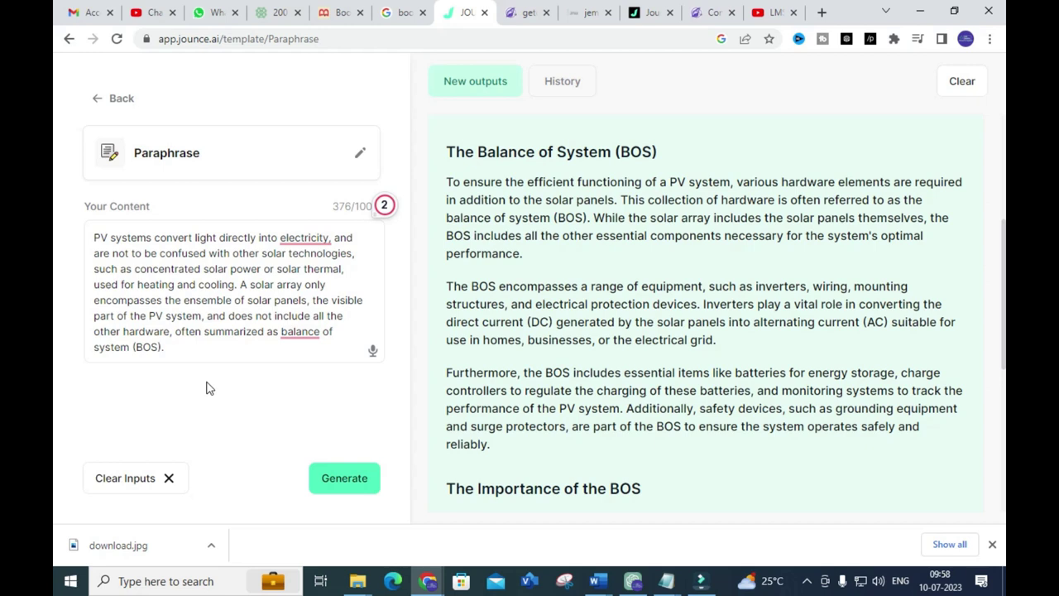
# - Leave Paraphrase for the template library and open the Generate an Image template
pyautogui.click(68, 38)
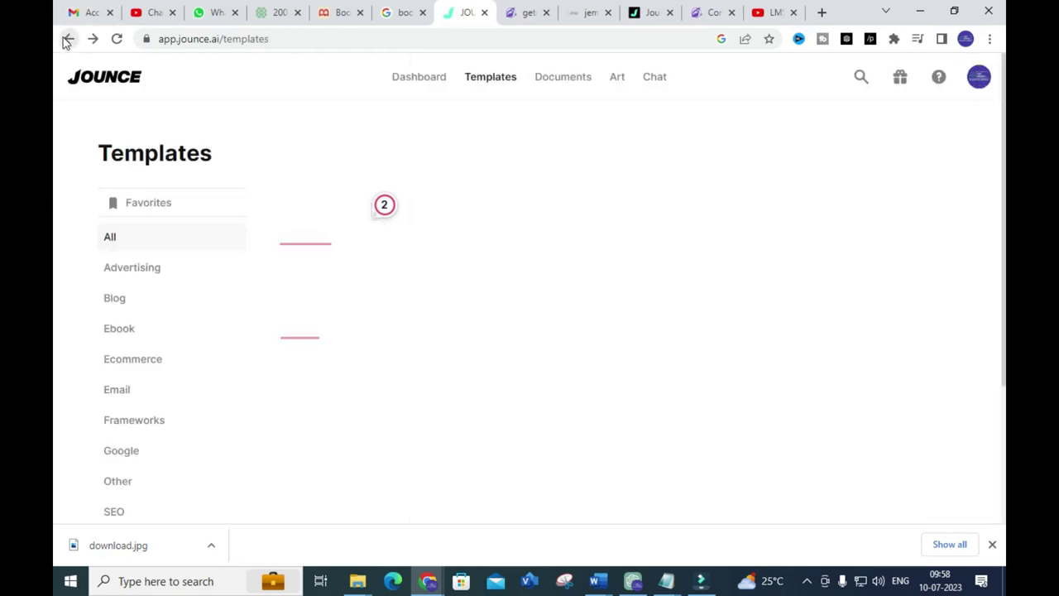
pyautogui.scroll(-10, 488, 331)
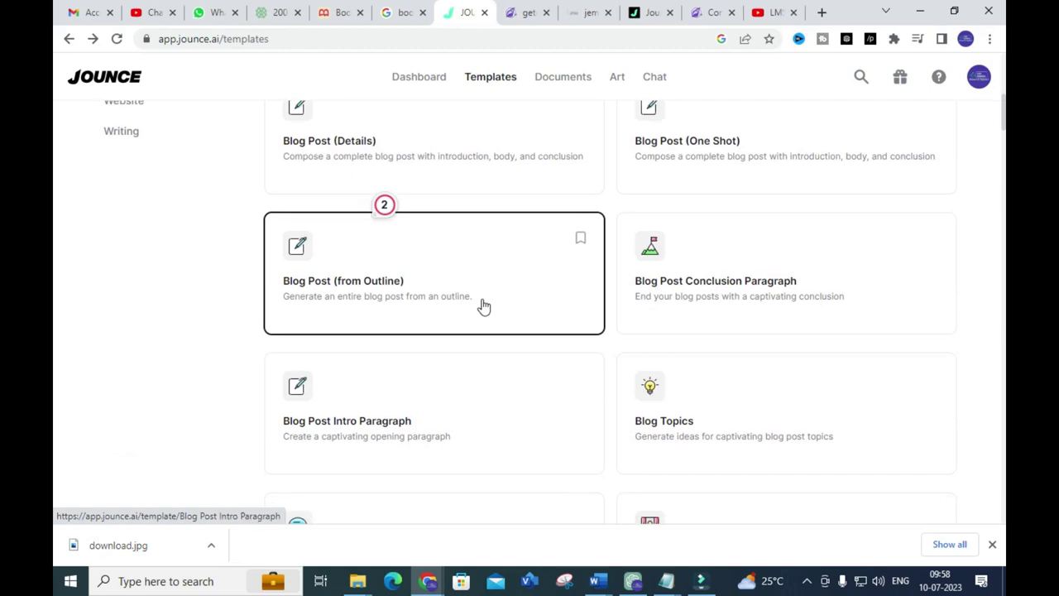
pyautogui.scroll(-10, 474, 306)
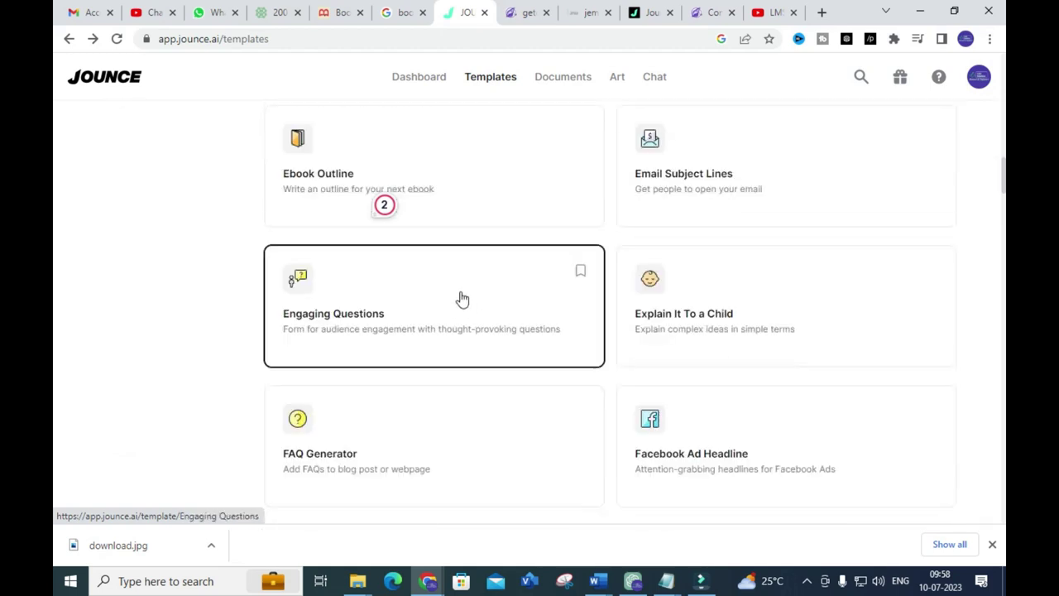
pyautogui.scroll(-2, 461, 302)
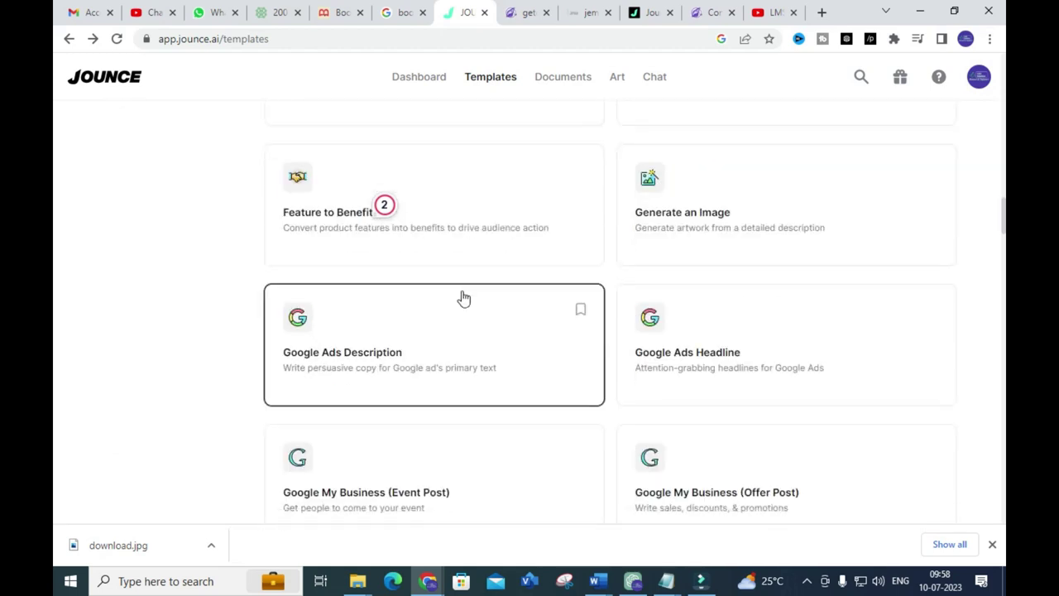
pyautogui.click(693, 228)
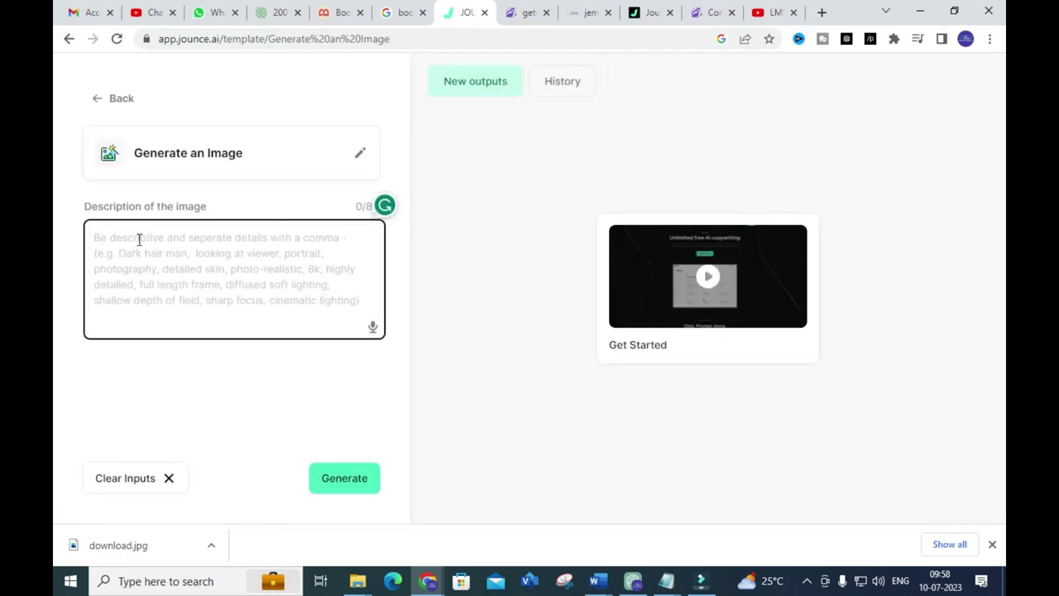
# - Enter "explain the working of the solar power plant" as the description of the image
pyautogui.click(325, 266)
pyautogui.write('explain th ')
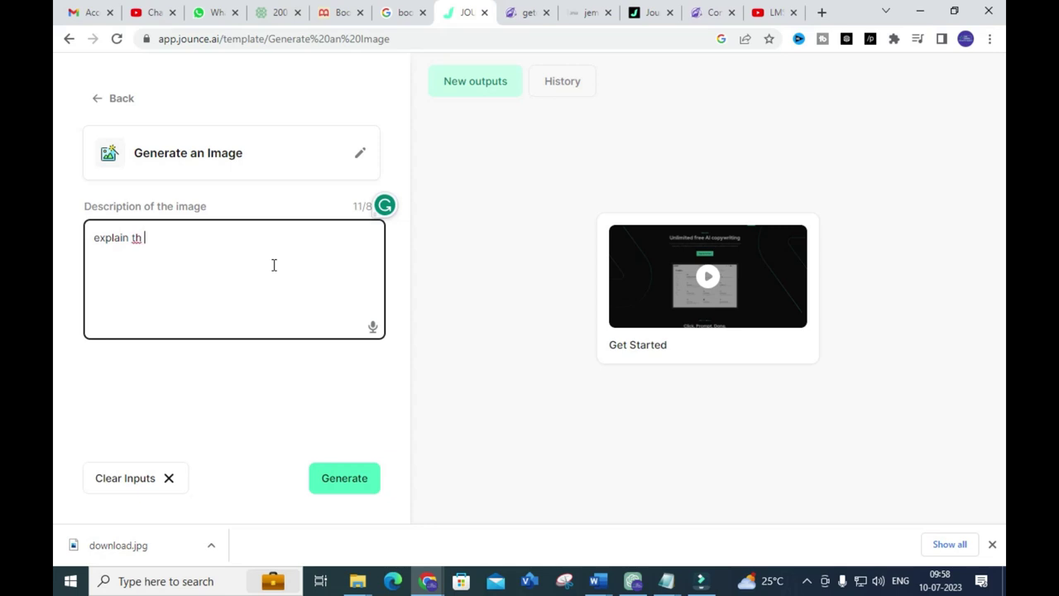
pyautogui.write('worling')
pyautogui.press('BackSpace')
pyautogui.press('BackSpace')
pyautogui.press('BackSpace')
pyautogui.press('BackSpace')
pyautogui.press('BackSpace')
pyautogui.press('BackSpace')
pyautogui.press('BackSpace')
pyautogui.press('BackSpace')
pyautogui.write('he worlinf')
pyautogui.press('BackSpace')
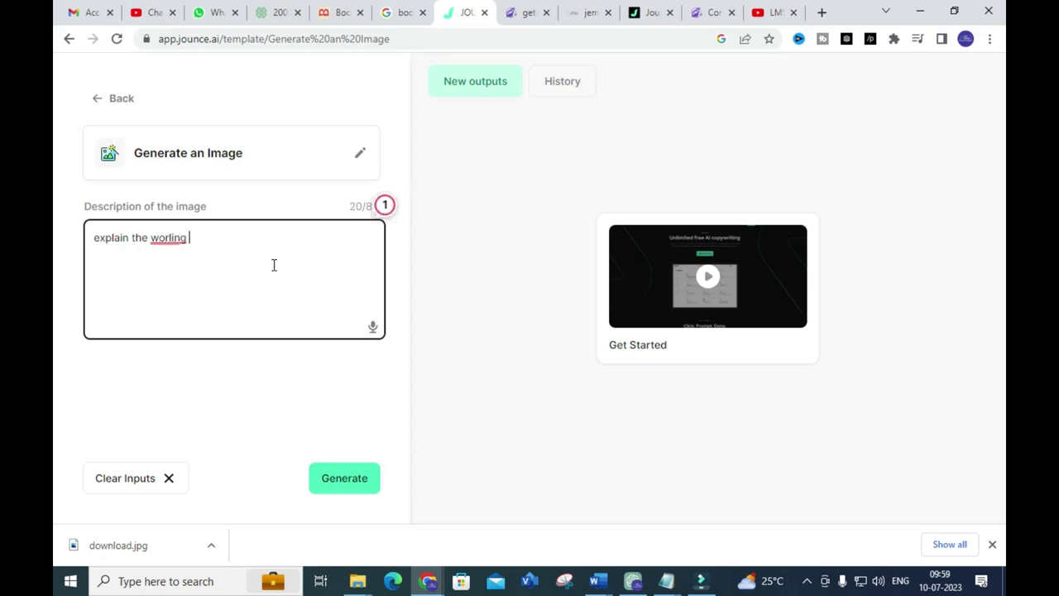
pyautogui.press('BackSpace')
pyautogui.press('BackSpace')
pyautogui.press('BackSpace')
pyautogui.write('rl')
pyautogui.write('ing ')
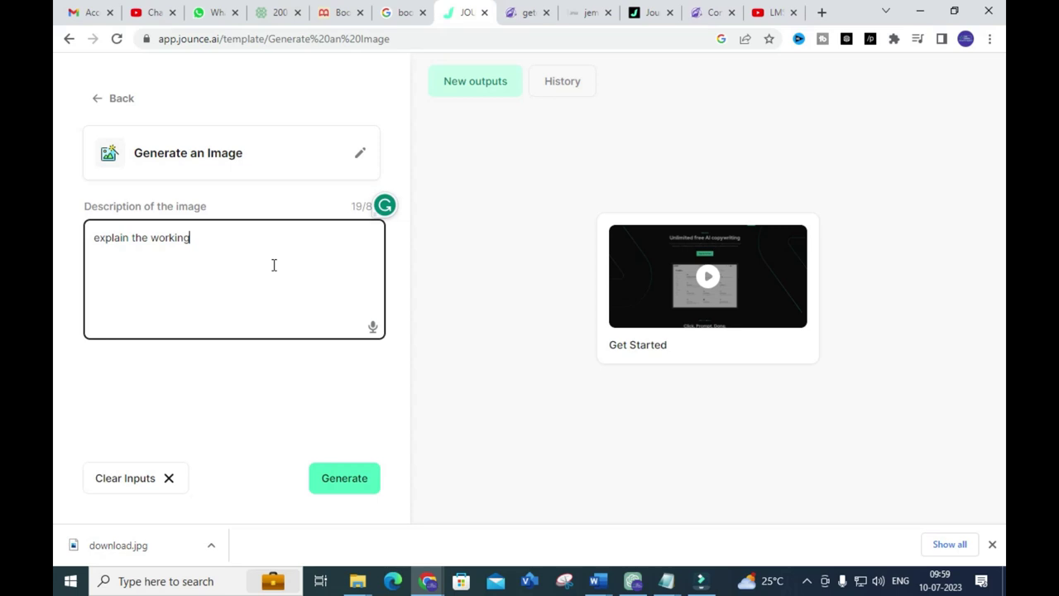
pyautogui.write('of the solar power plant')
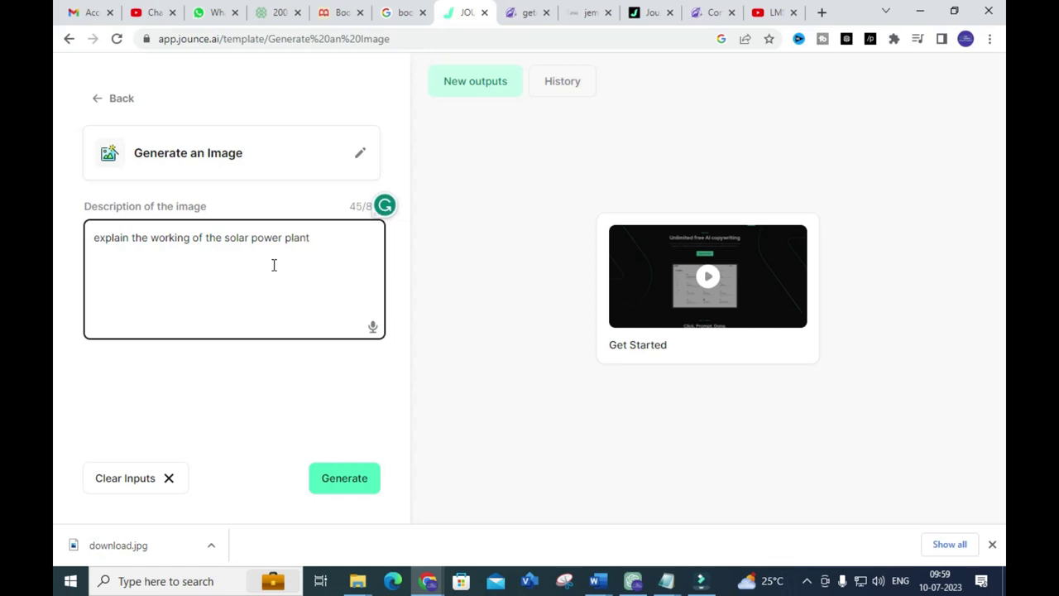
# - Generate the image from the solar power plant description and look over the result
pyautogui.click(347, 478)
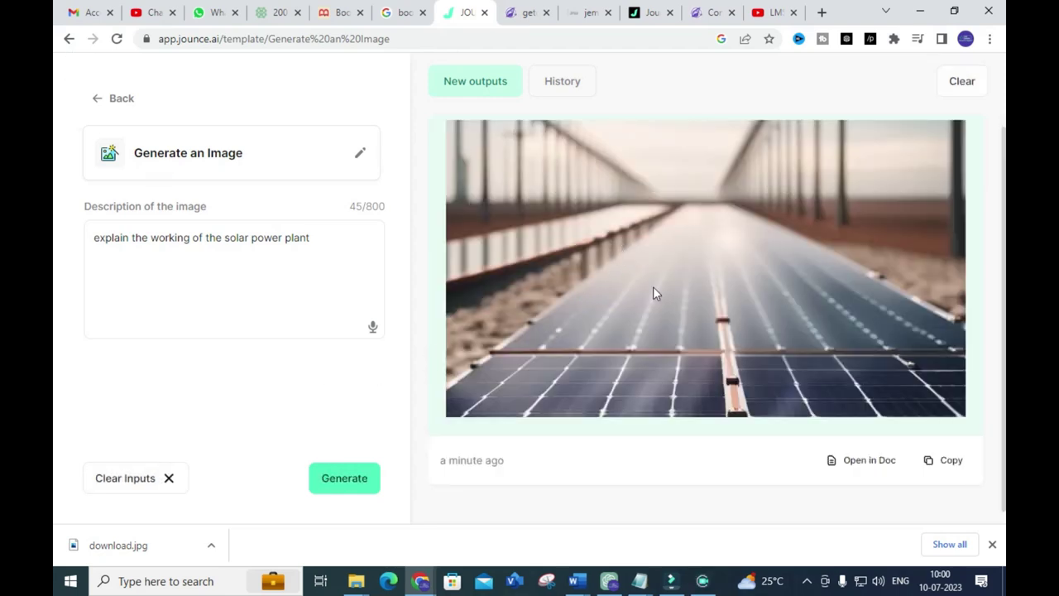
pyautogui.scroll(1, 626, 256)
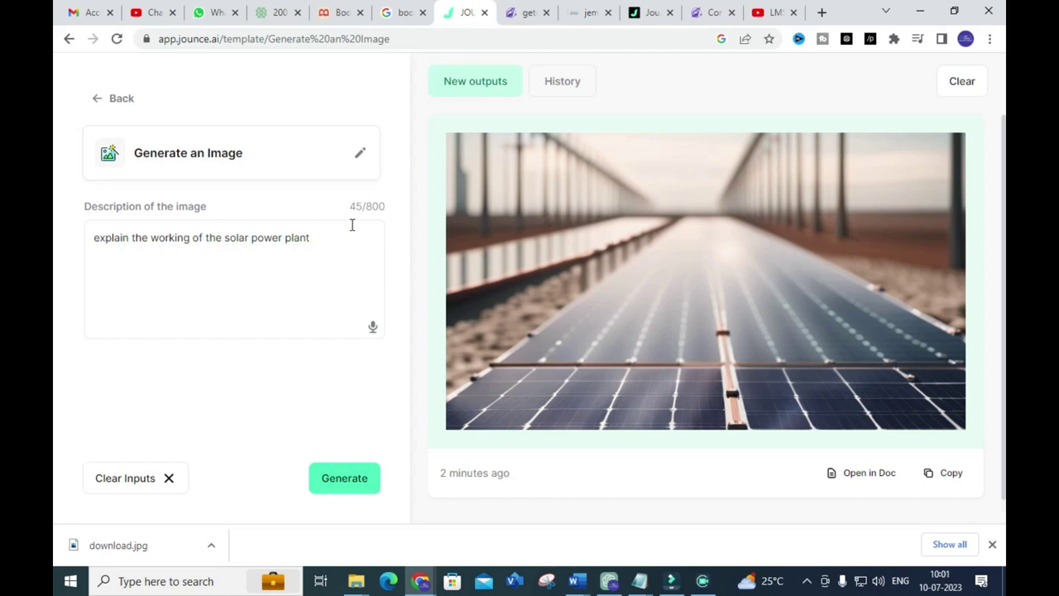
pyautogui.scroll(-1, 579, 326)
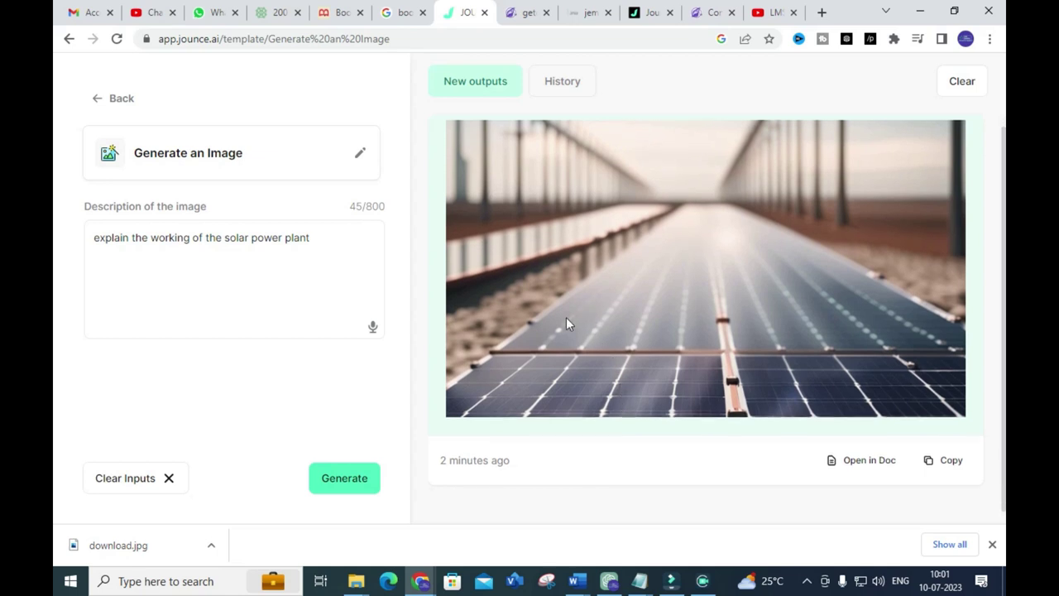
# - Go back to the template library and open the Content Improver template
pyautogui.click(69, 41)
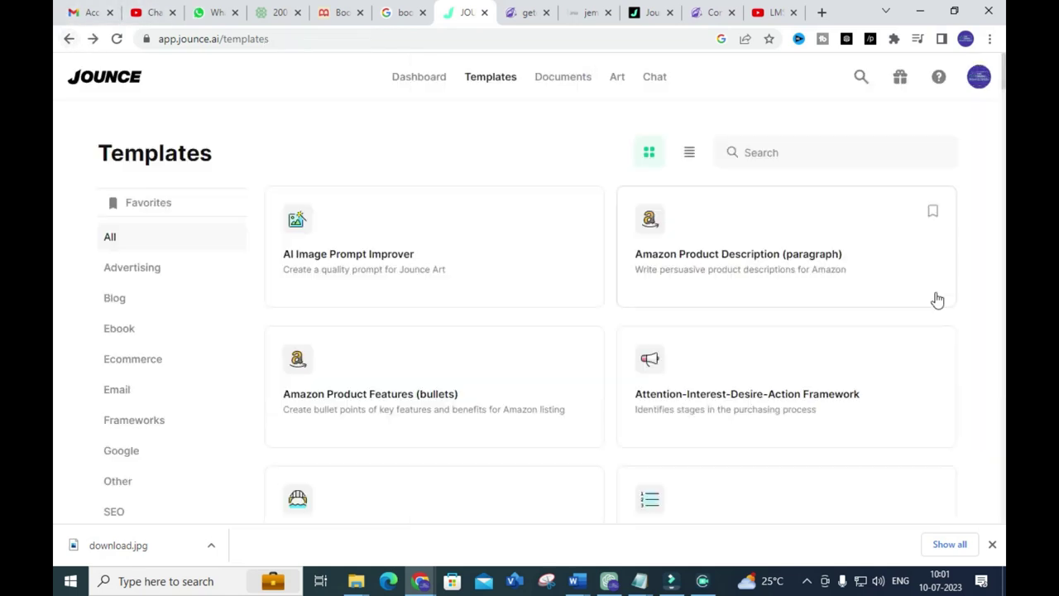
pyautogui.scroll(-12, 533, 393)
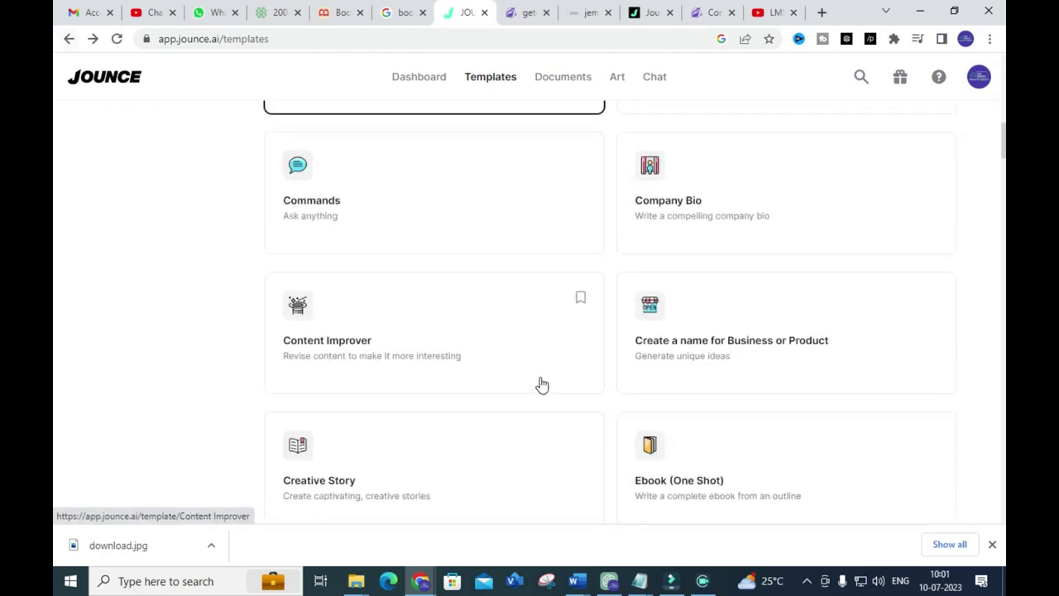
pyautogui.click(327, 354)
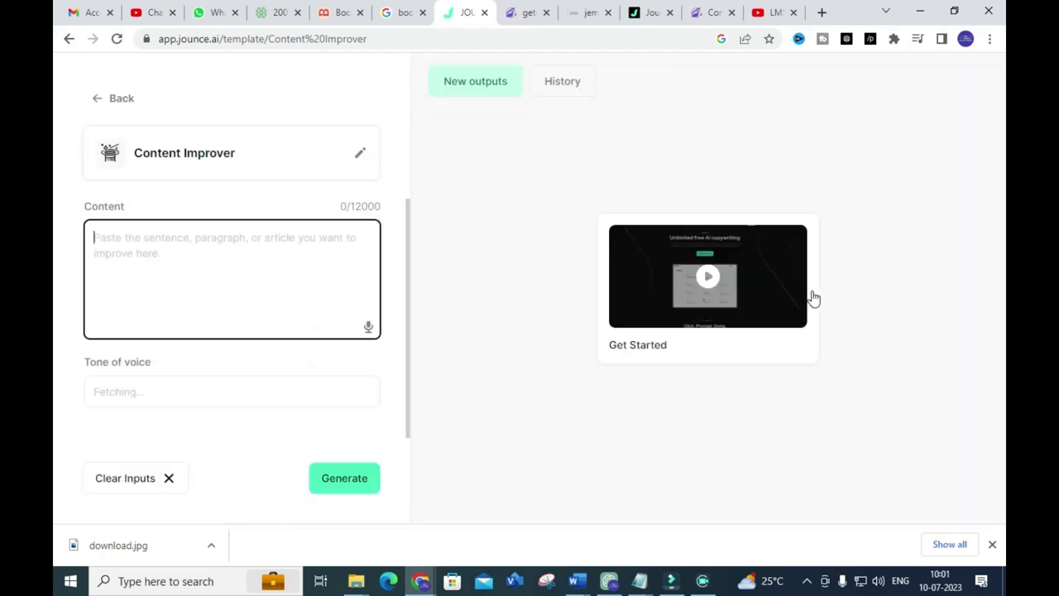
# - Switch to the BASICS OF PV Word document and copy the whole third paragraph, beginning "Operating silently and without any moving parts"
pyautogui.moveTo(577, 580)
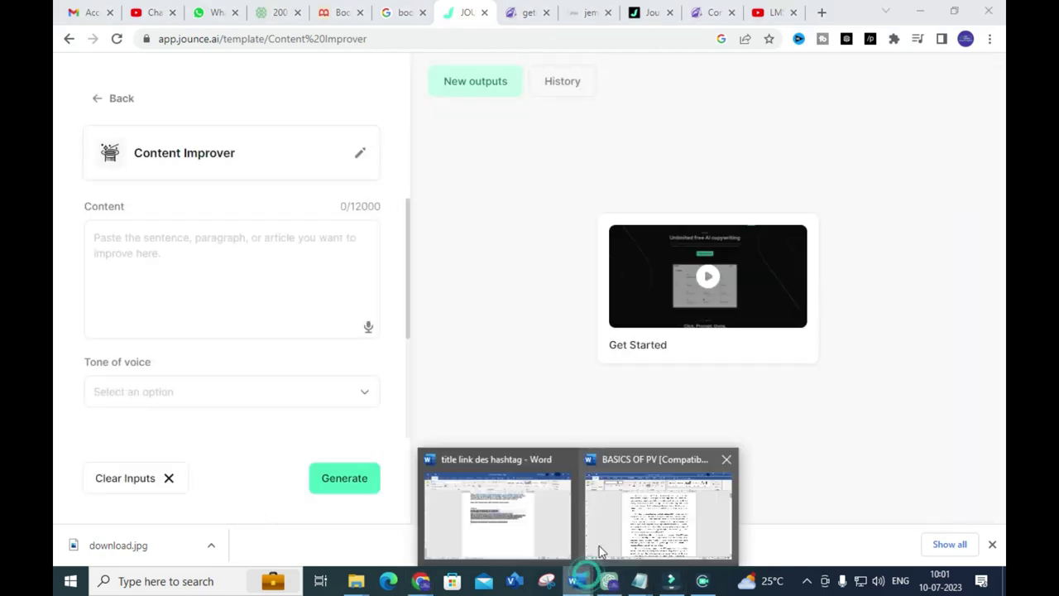
pyautogui.click(658, 517)
pyautogui.moveTo(375, 274); pyautogui.dragTo(561, 342)
pyautogui.hotkey('ctrl', 'c')
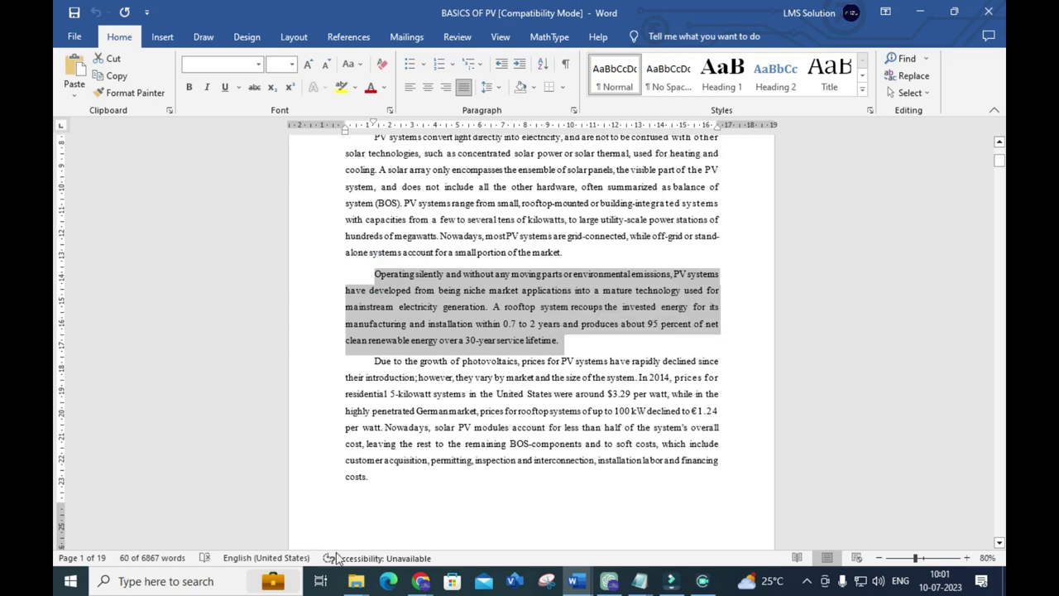
# - Return to Jounce, paste the copied paragraph as the Content Improver content and generate the improved version
pyautogui.click(422, 581)
pyautogui.click(290, 526)
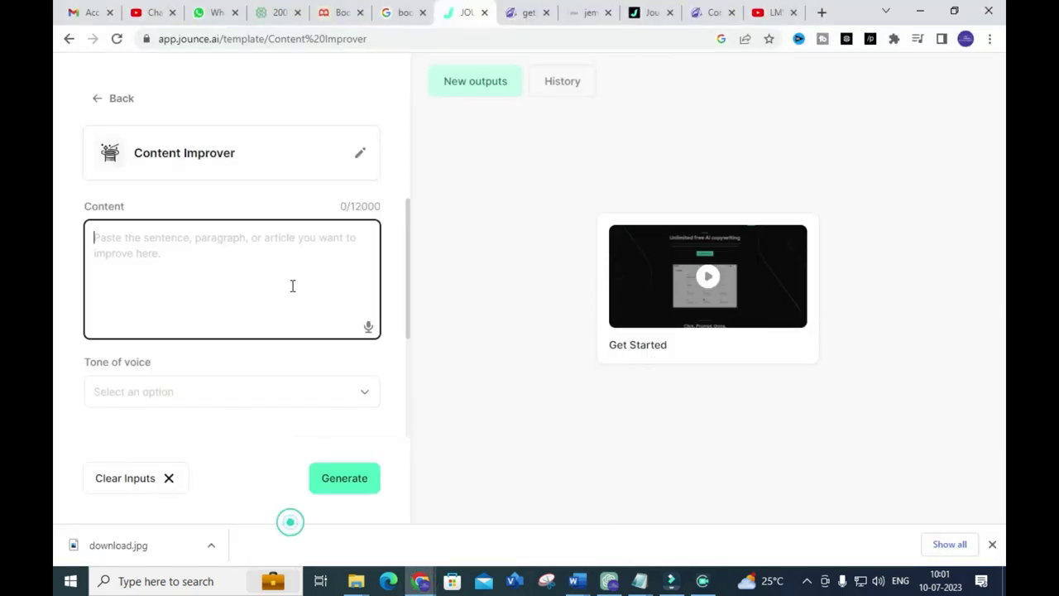
pyautogui.click(281, 268)
pyautogui.hotkey('ctrl', 'v')
pyautogui.click(351, 478)
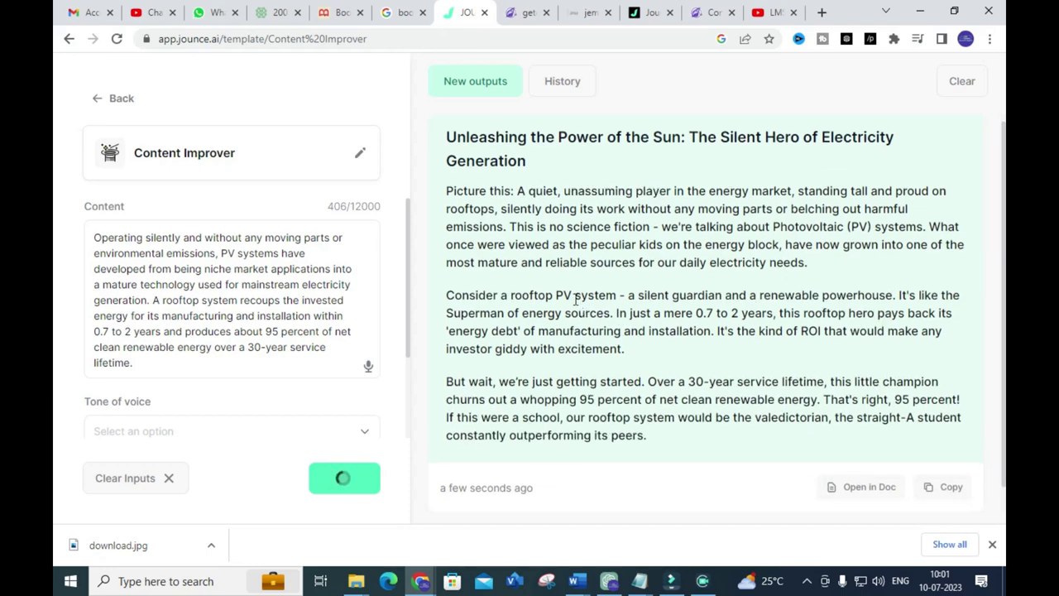
# - Compare the improved output with the original pasted paragraph, from the title to the closing sentence
pyautogui.moveTo(93, 237); pyautogui.dragTo(193, 370)
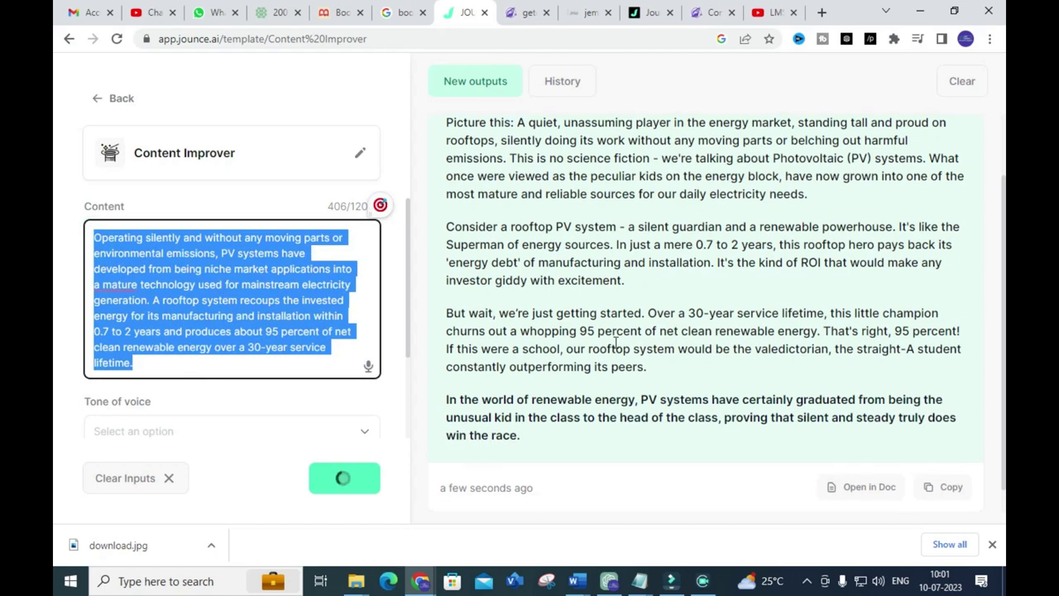
pyautogui.click(124, 332)
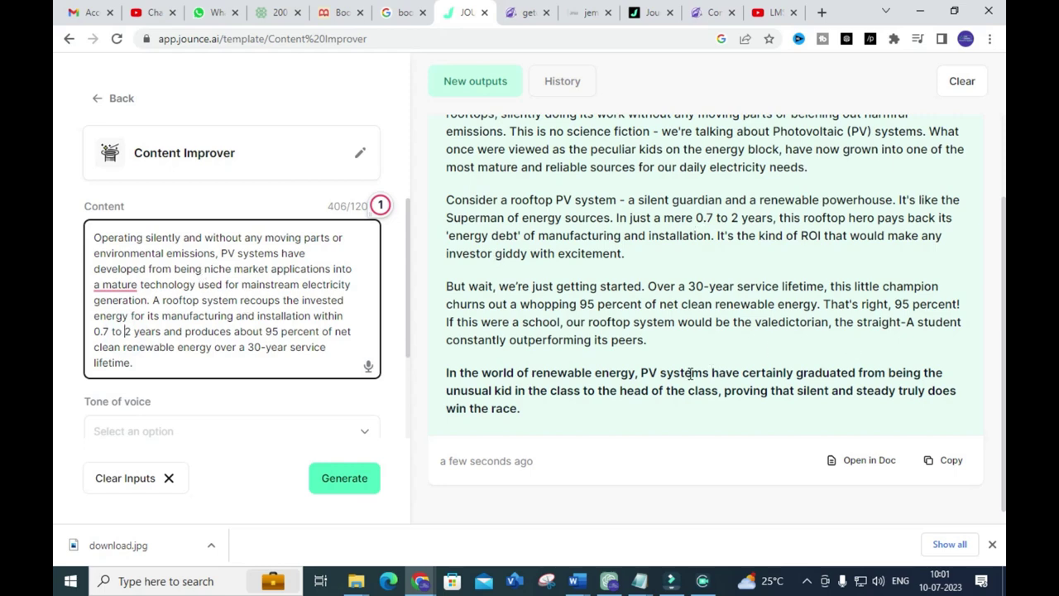
pyautogui.scroll(3, 737, 356)
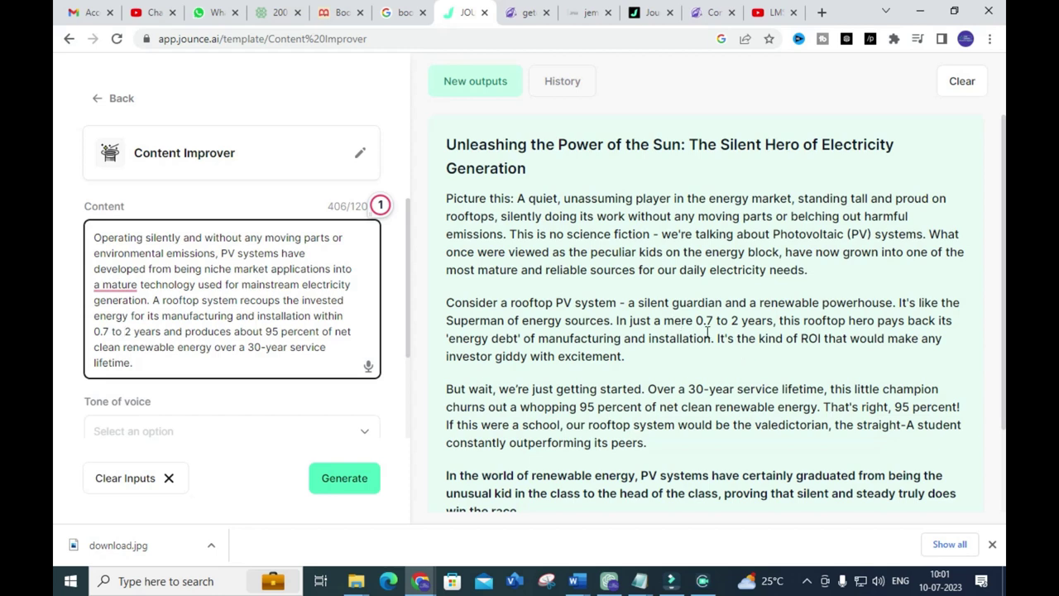
# - Leave the Content Improver for the template library, then view the Documents page and the Art image generator
pyautogui.click(69, 38)
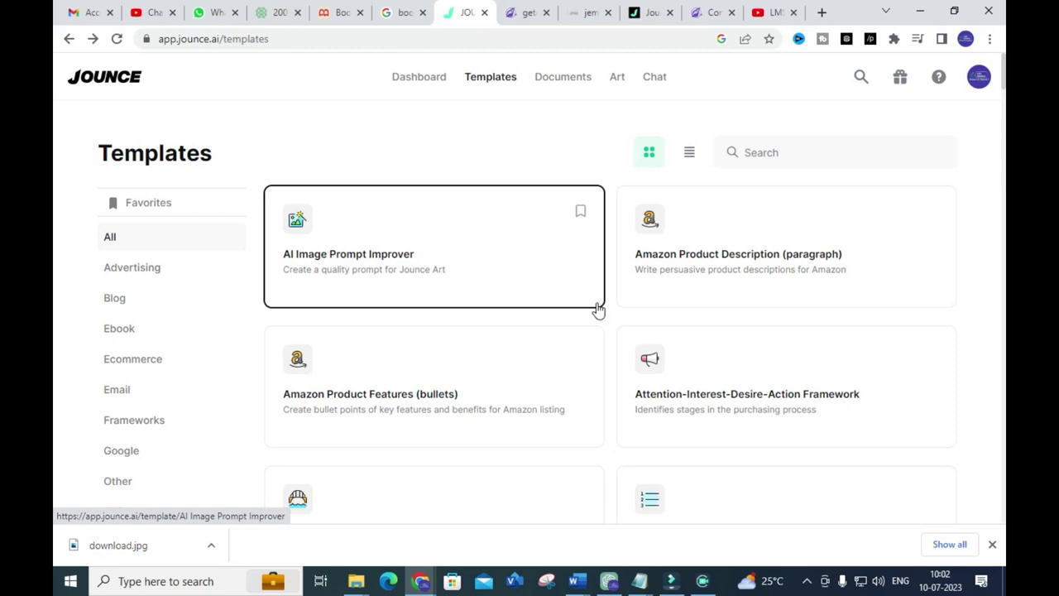
pyautogui.click(584, 88)
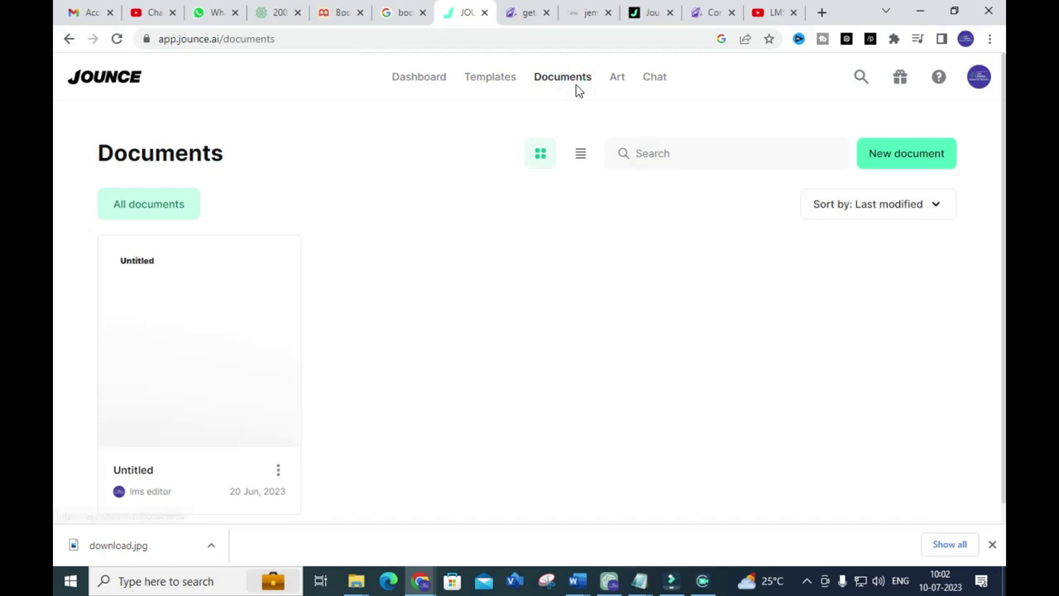
pyautogui.click(618, 80)
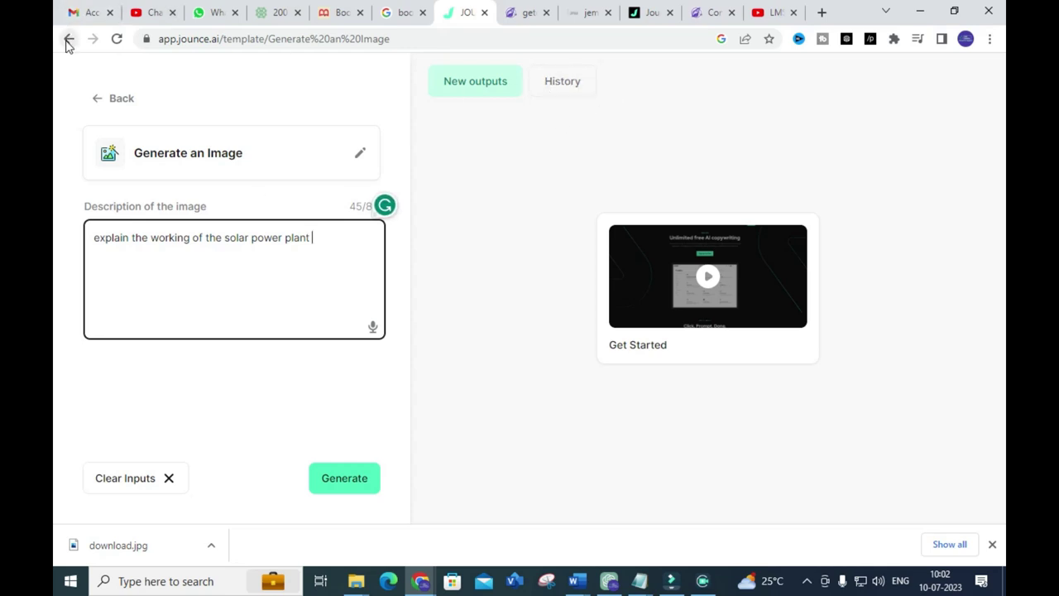
pyautogui.click(69, 40)
# - Open Jounce Chat and send the prompt "explain about renewable energy"
pyautogui.click(659, 85)
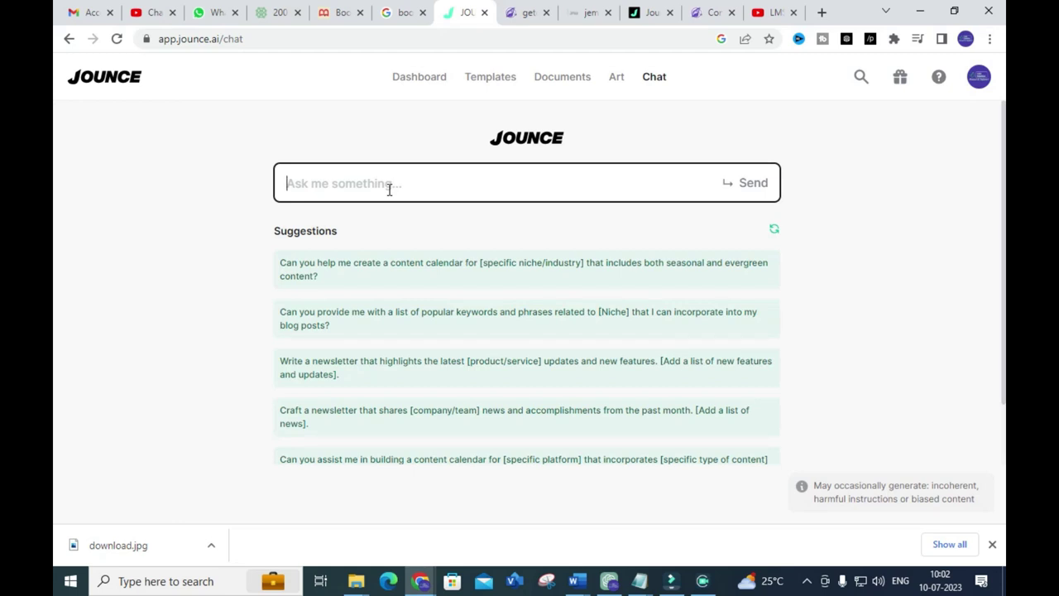
pyautogui.write('explain about')
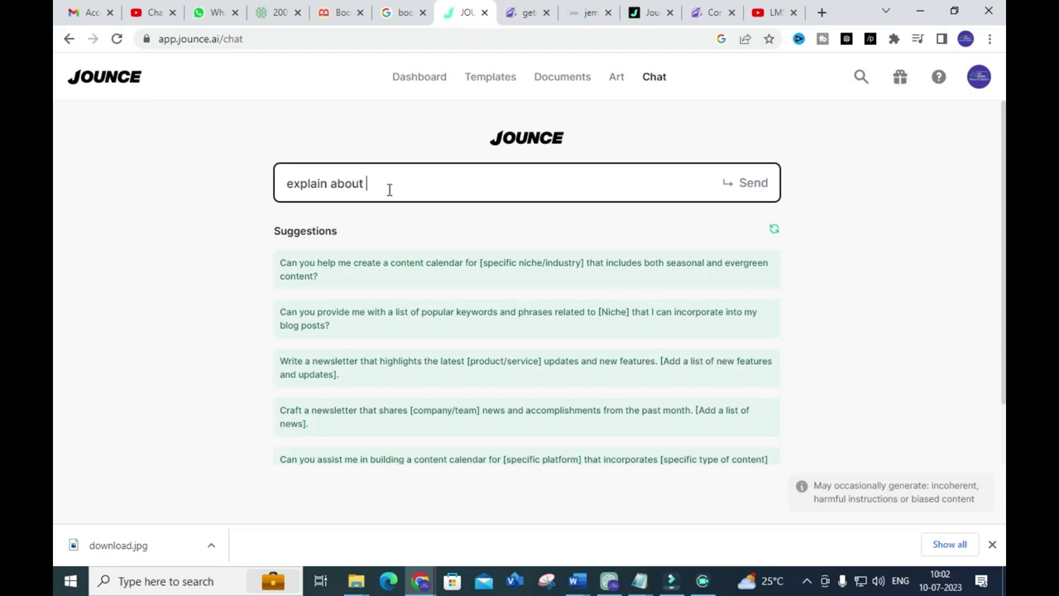
pyautogui.write(' renewable energy')
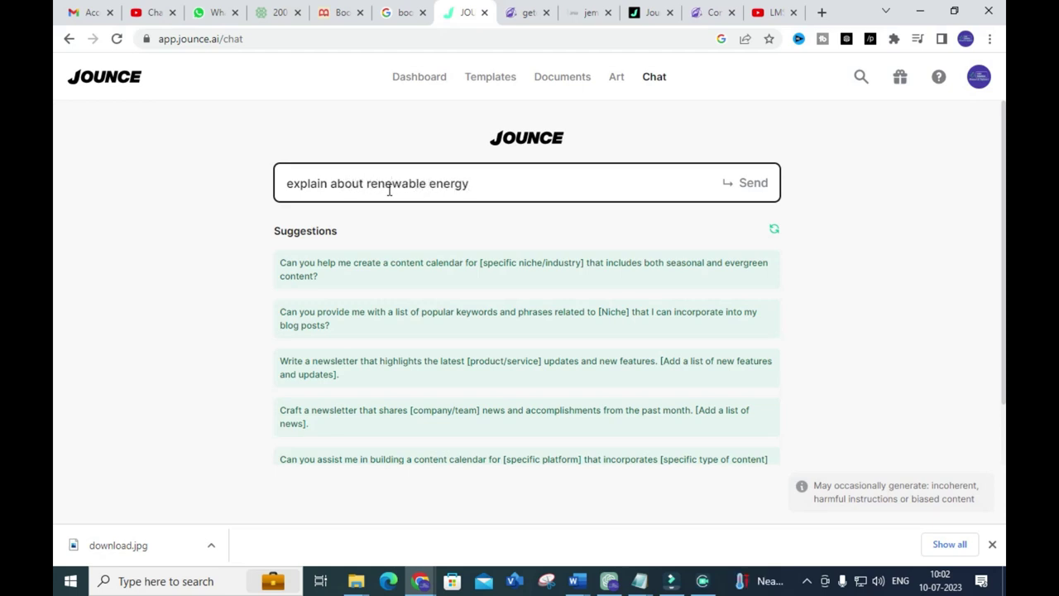
pyautogui.press('Return')
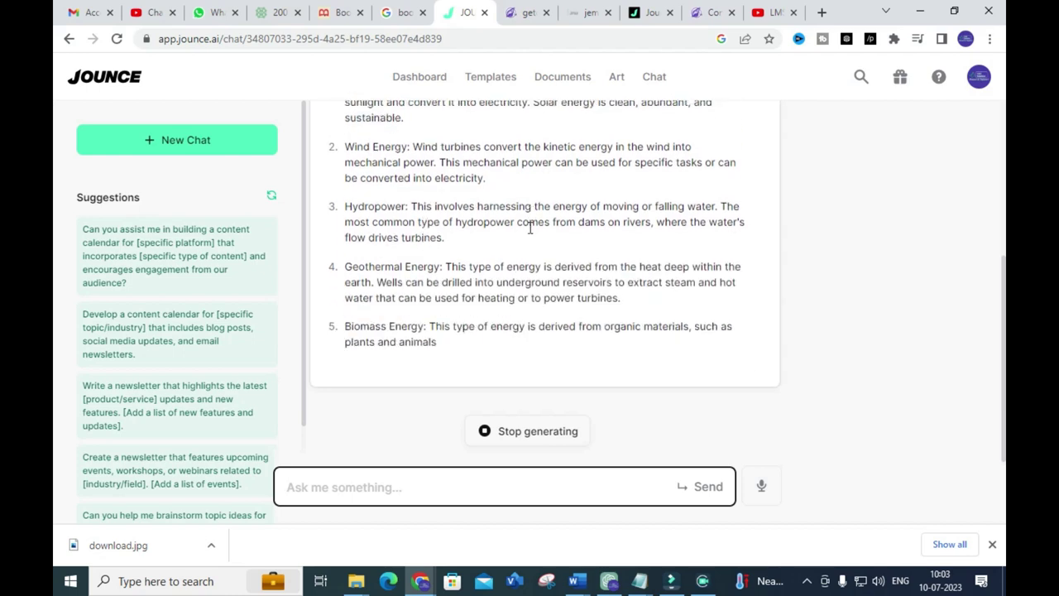
# - Review the chat's full renewable energy answer, highlighting it from the opening definition to the closing paragraph
pyautogui.scroll(3, 538, 245)
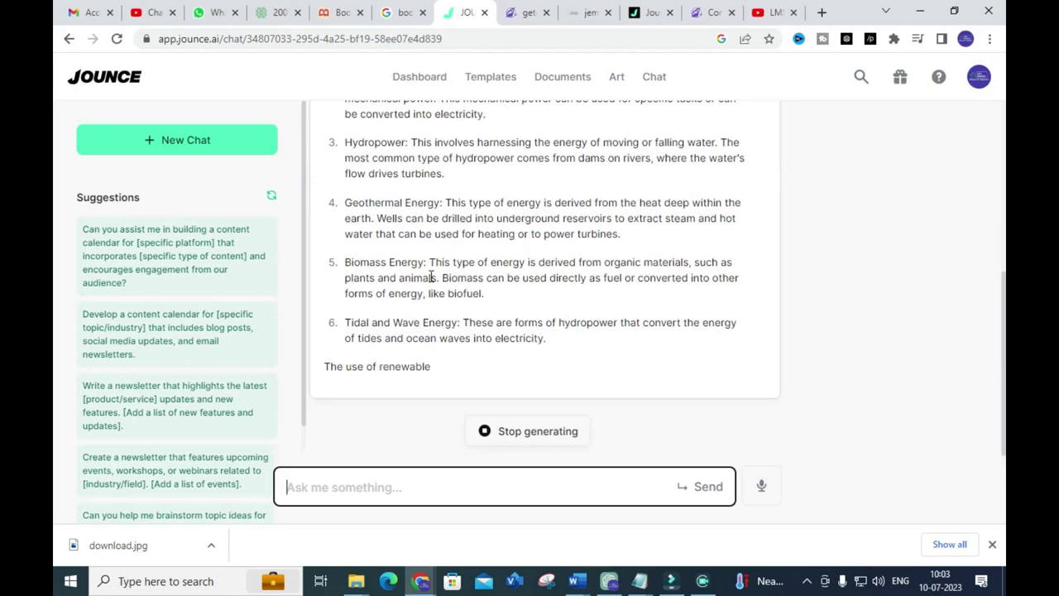
pyautogui.scroll(5, 426, 277)
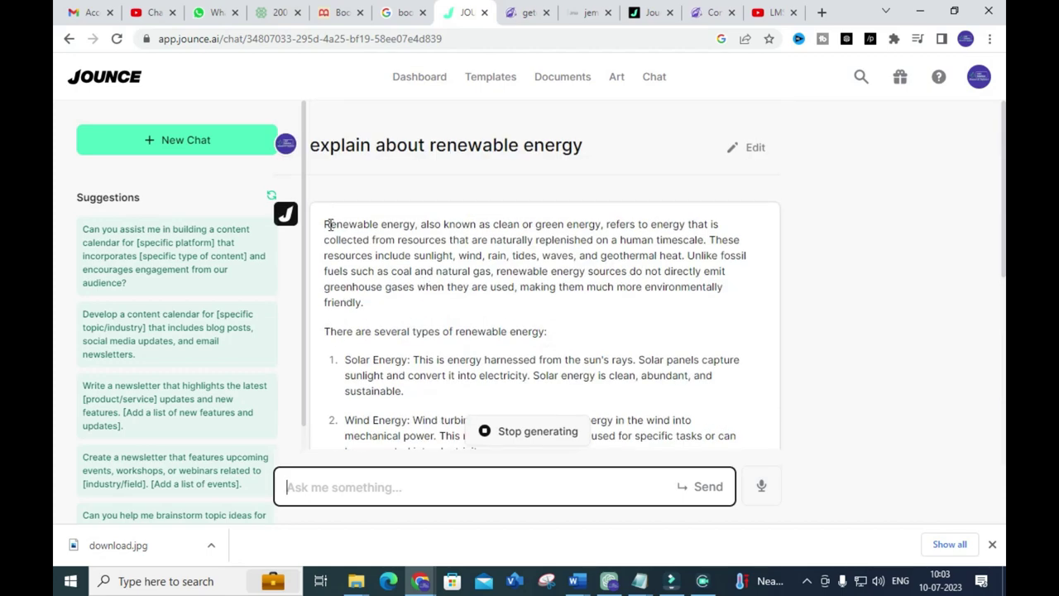
pyautogui.moveTo(325, 223); pyautogui.dragTo(717, 367)
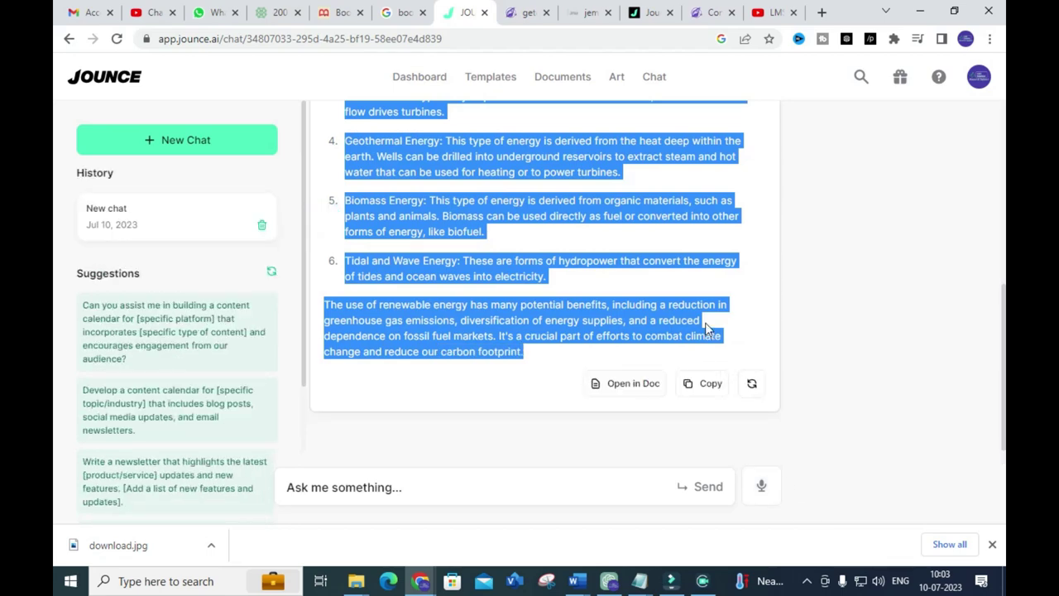
pyautogui.scroll(5, 710, 331)
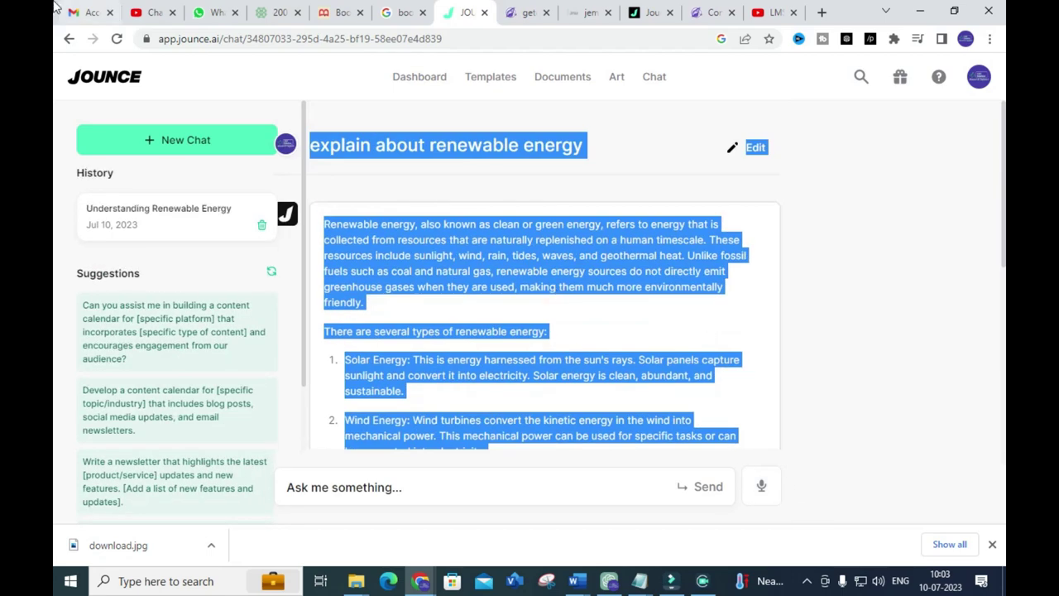
# - Go back from the chat answer to the template library
pyautogui.click(69, 39)
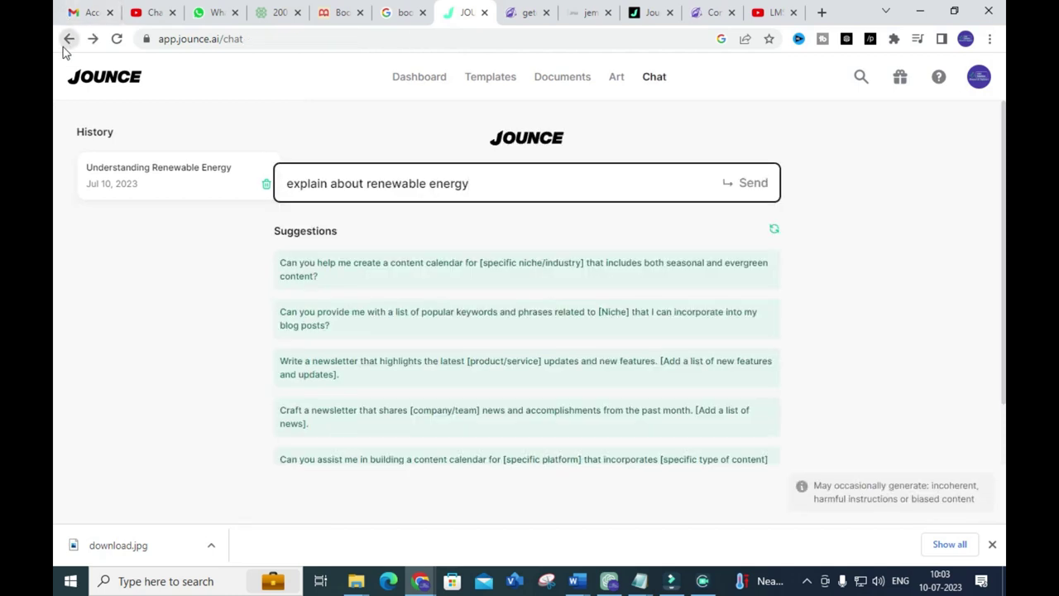
pyautogui.click(65, 43)
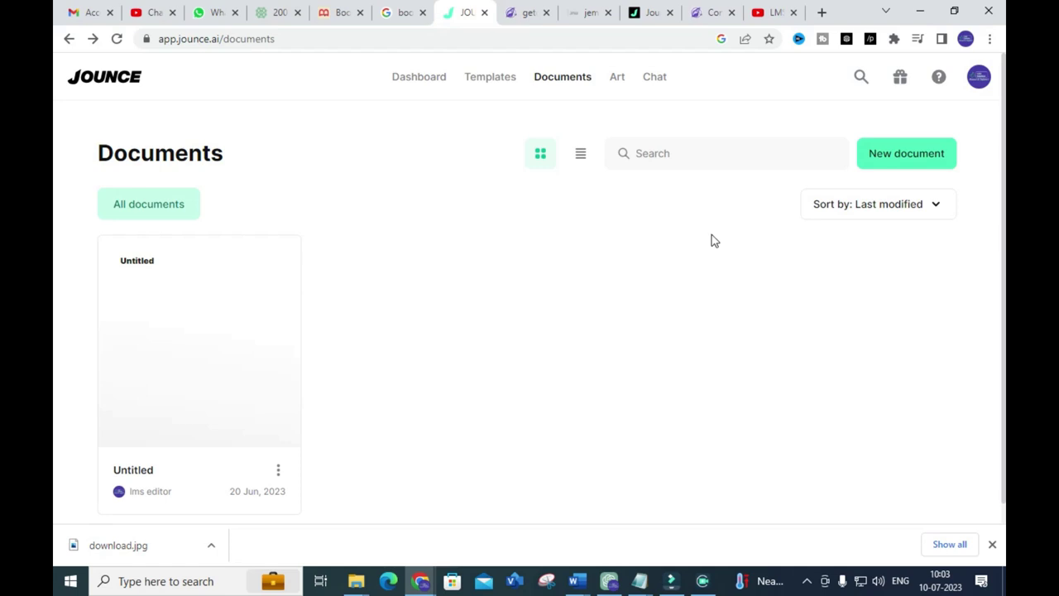
pyautogui.click(69, 41)
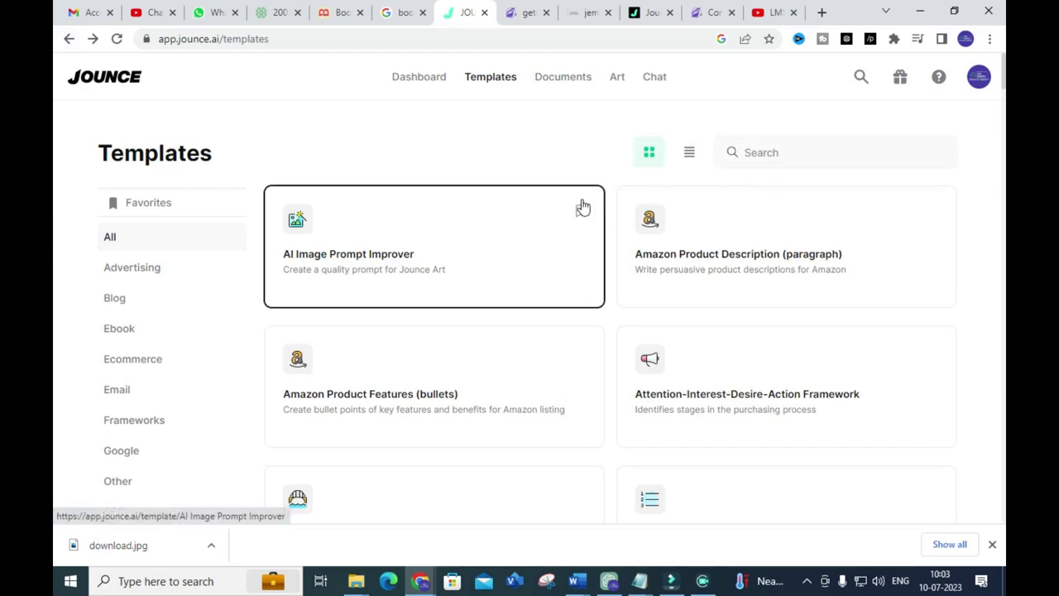
# - Minimize the browser and Word windows and view the download image in the desktop folder workshop 29.07.23
pyautogui.click(922, 15)
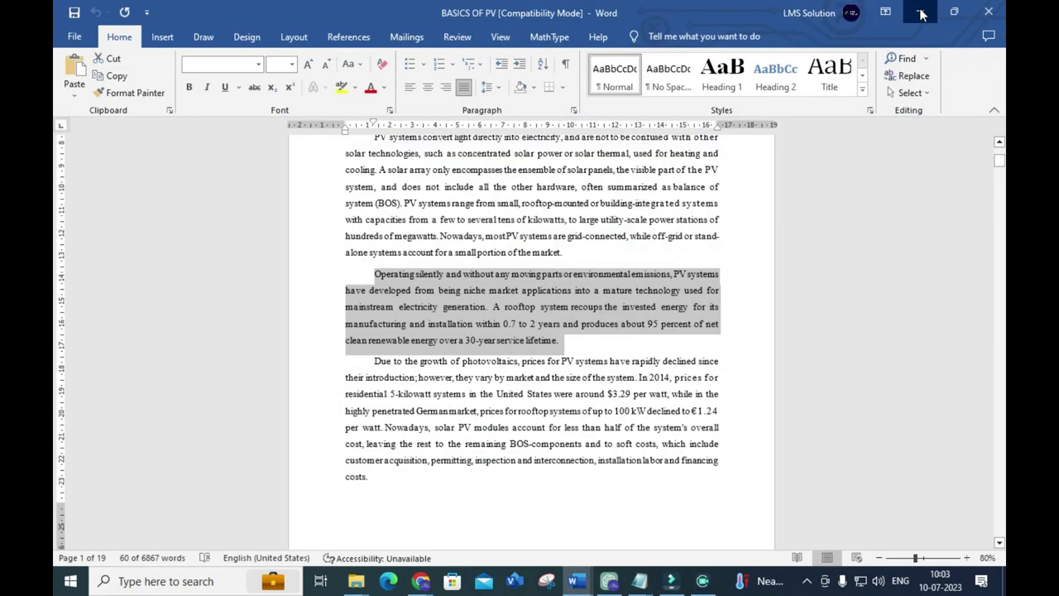
pyautogui.click(920, 13)
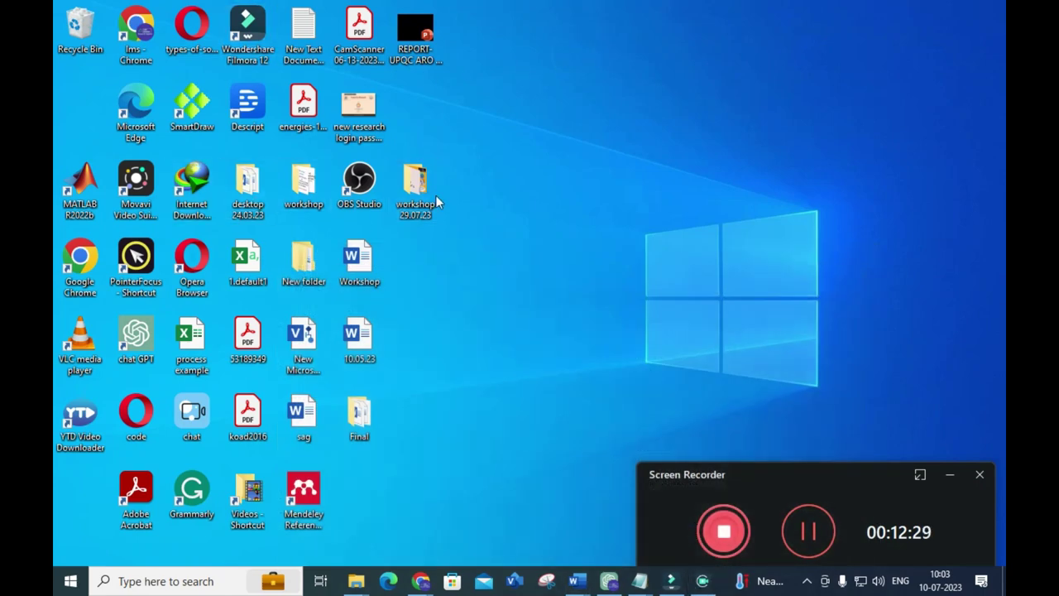
pyautogui.doubleClick(414, 186)
pyautogui.click(302, 186)
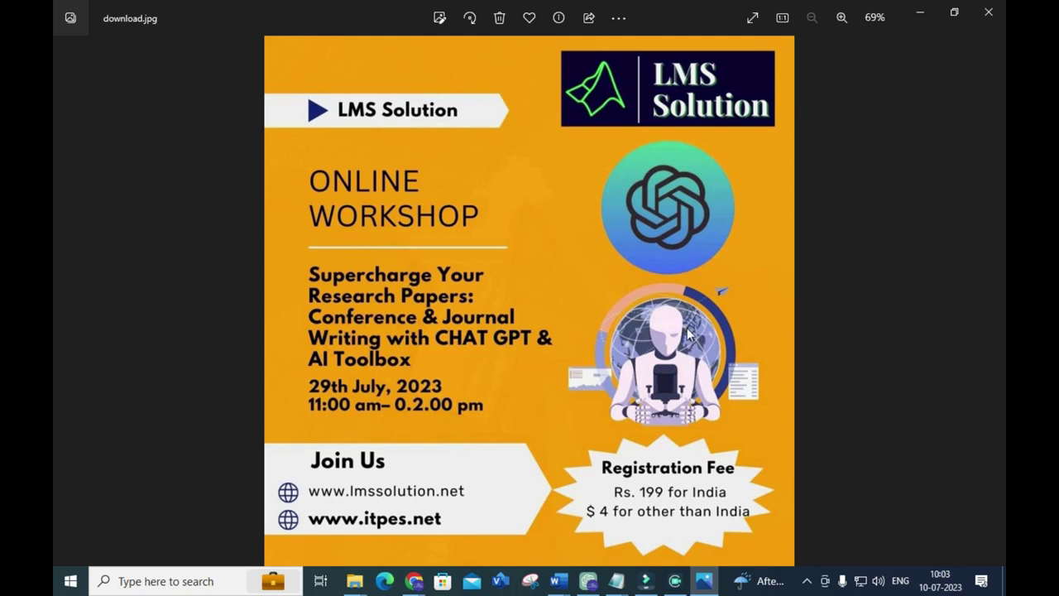
# - Close the workshop image and switch back to the Chrome window showing the Jounce template library
pyautogui.click(989, 14)
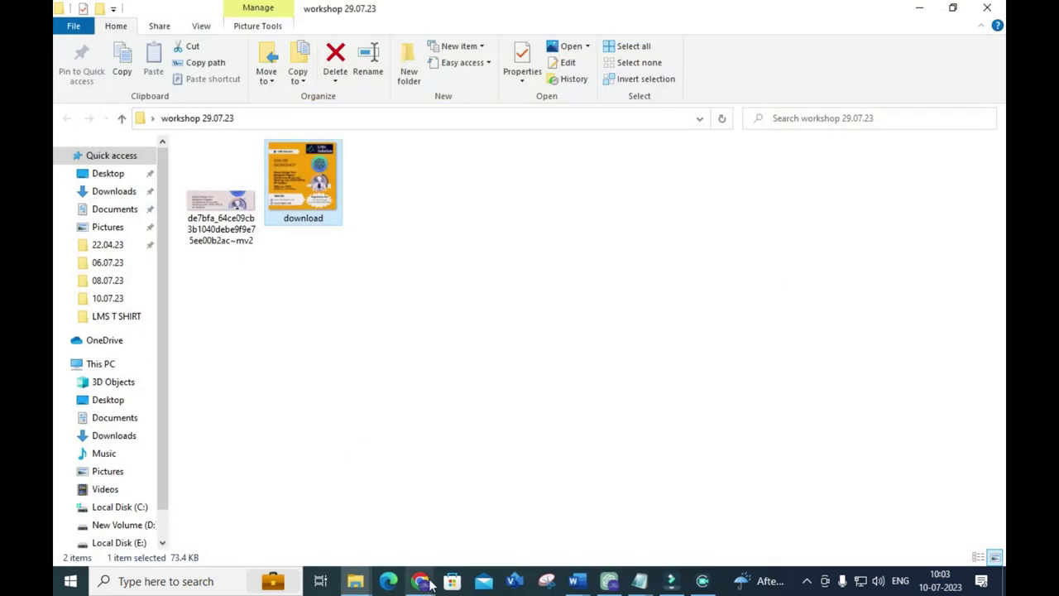
pyautogui.moveTo(421, 579)
pyautogui.click(494, 520)
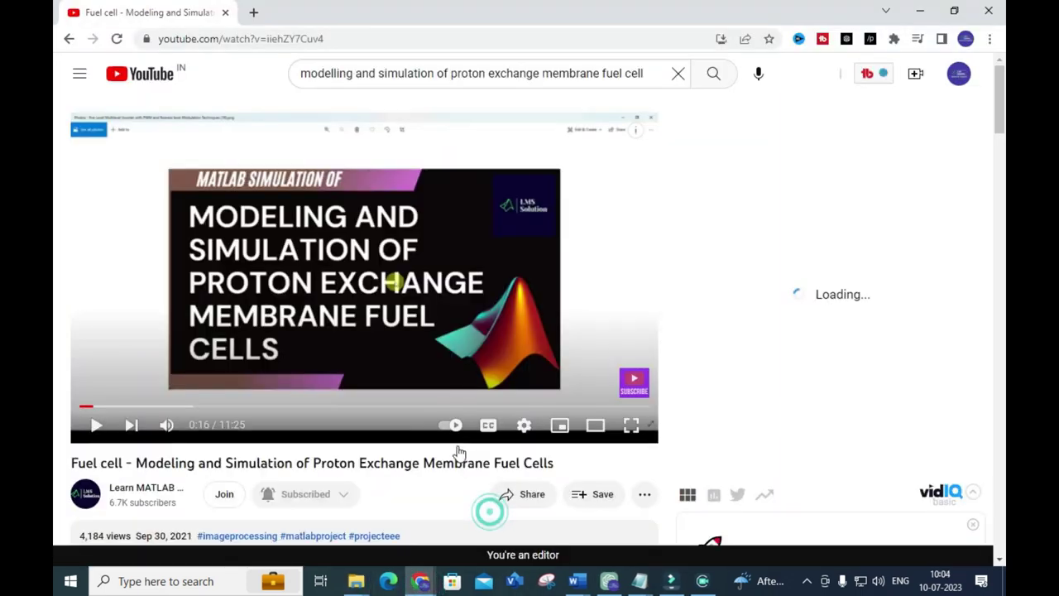
pyautogui.moveTo(421, 582)
pyautogui.click(331, 517)
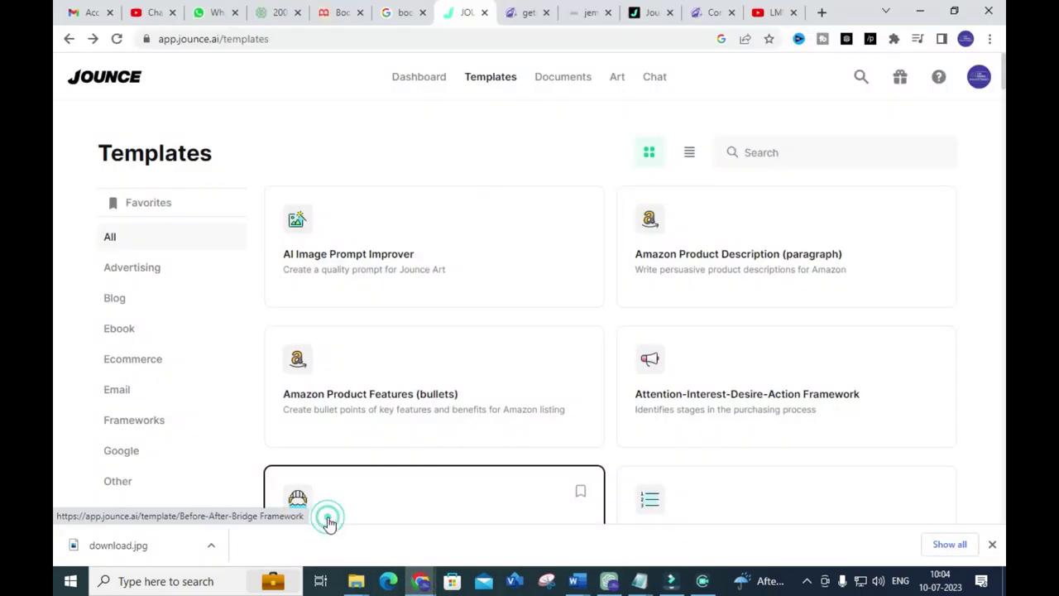